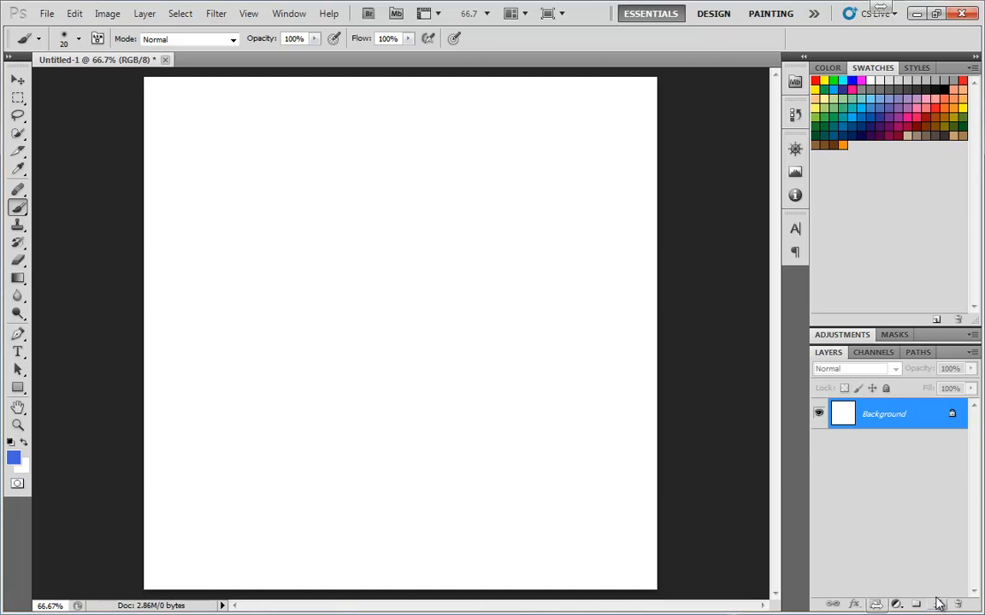
Step: Brush a blue stick figure with an oval head, spine, legs, feet, shoulders, arms and hands on a new layer
{"action": "left_click", "coordinate": [937, 604]}
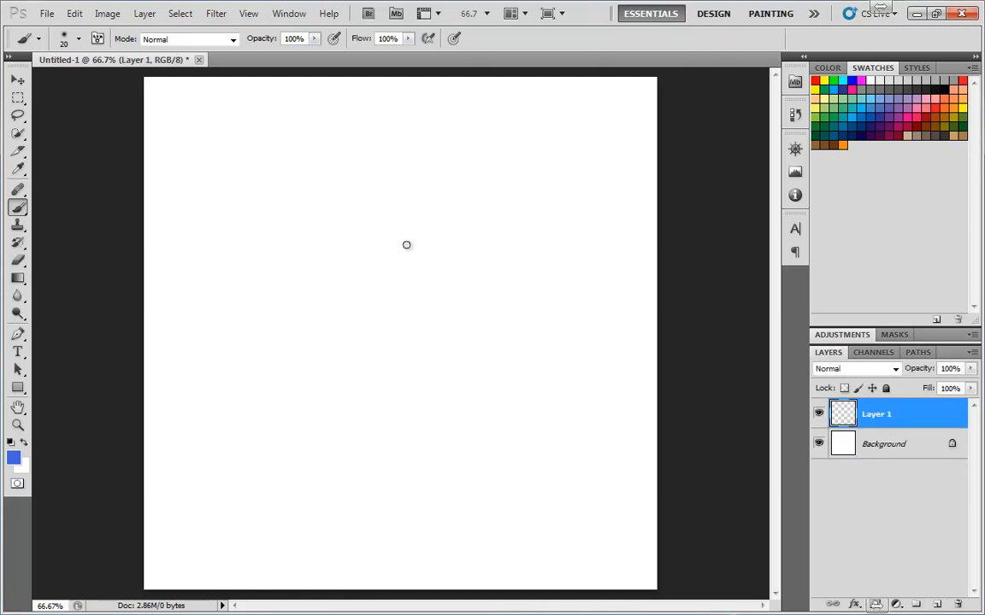
{"action": "mouse_move", "coordinate": [388, 209]}
{"action": "left_mouse_down"}
{"action": "mouse_move", "coordinate": [406, 265]}
{"action": "mouse_move", "coordinate": [408, 224]}
{"action": "left_mouse_up"}
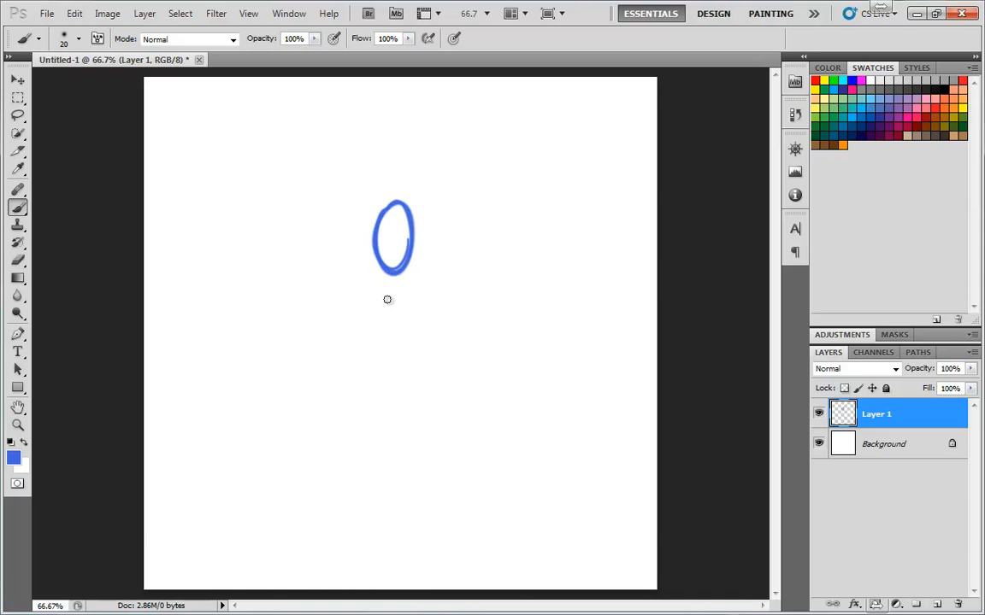
{"action": "mouse_move", "coordinate": [391, 277]}
{"action": "left_mouse_down"}
{"action": "mouse_move", "coordinate": [397, 386]}
{"action": "mouse_move", "coordinate": [372, 459]}
{"action": "mouse_move", "coordinate": [373, 521]}
{"action": "mouse_move", "coordinate": [367, 503]}
{"action": "mouse_move", "coordinate": [394, 377]}
{"action": "mouse_move", "coordinate": [418, 419]}
{"action": "mouse_move", "coordinate": [435, 525]}
{"action": "left_mouse_up"}
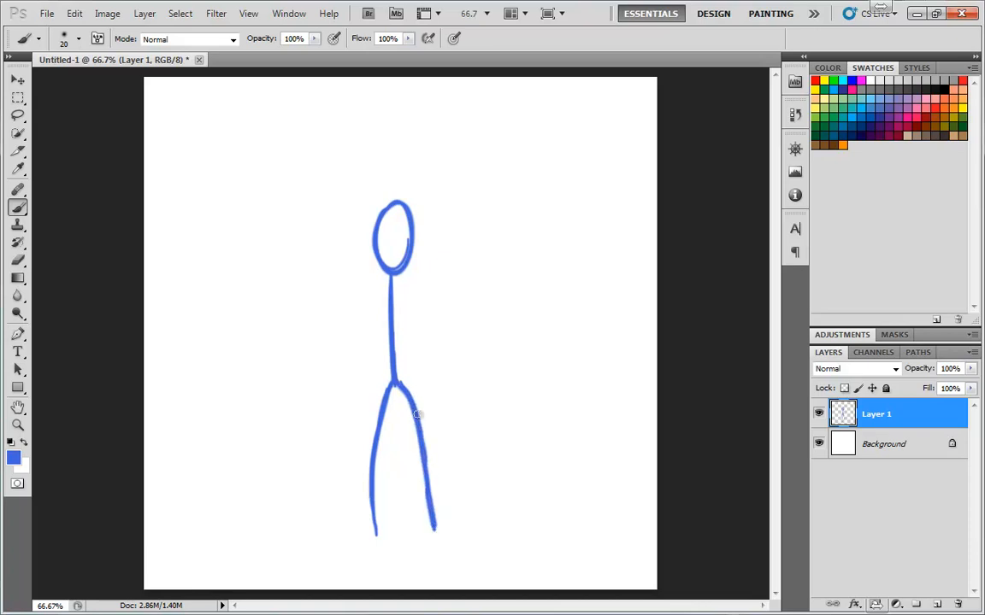
{"action": "mouse_move", "coordinate": [375, 530]}
{"action": "left_mouse_down"}
{"action": "mouse_move", "coordinate": [353, 562]}
{"action": "mouse_move", "coordinate": [381, 561]}
{"action": "mouse_move", "coordinate": [376, 527]}
{"action": "mouse_move", "coordinate": [427, 561]}
{"action": "mouse_move", "coordinate": [448, 561]}
{"action": "mouse_move", "coordinate": [439, 533]}
{"action": "mouse_move", "coordinate": [435, 562]}
{"action": "mouse_move", "coordinate": [430, 528]}
{"action": "mouse_move", "coordinate": [384, 540]}
{"action": "left_mouse_up"}
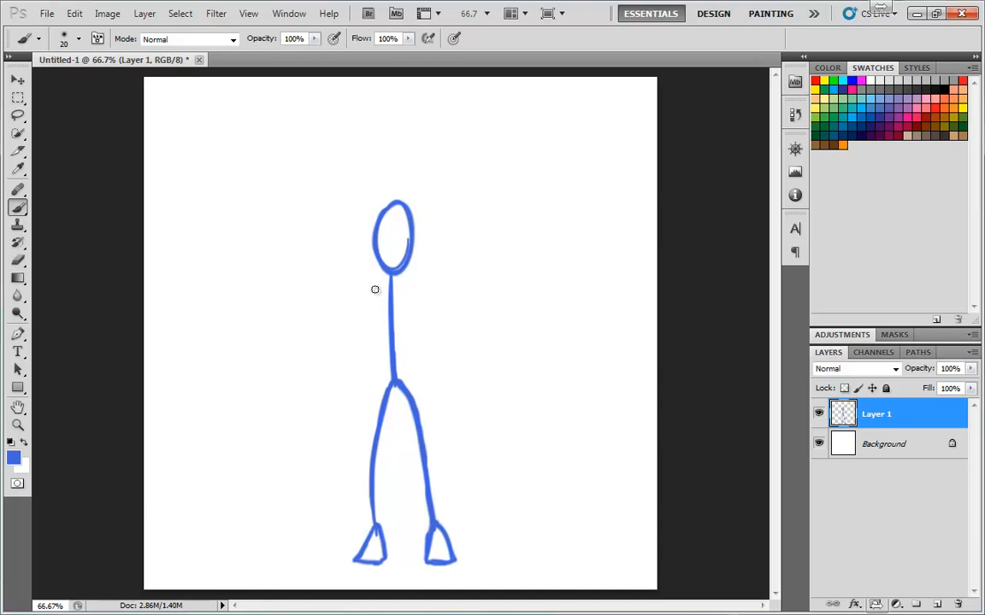
{"action": "mouse_move", "coordinate": [382, 287]}
{"action": "left_mouse_down"}
{"action": "mouse_move", "coordinate": [330, 352]}
{"action": "mouse_move", "coordinate": [335, 341]}
{"action": "mouse_move", "coordinate": [321, 414]}
{"action": "mouse_move", "coordinate": [329, 344]}
{"action": "mouse_move", "coordinate": [335, 401]}
{"action": "left_mouse_up"}
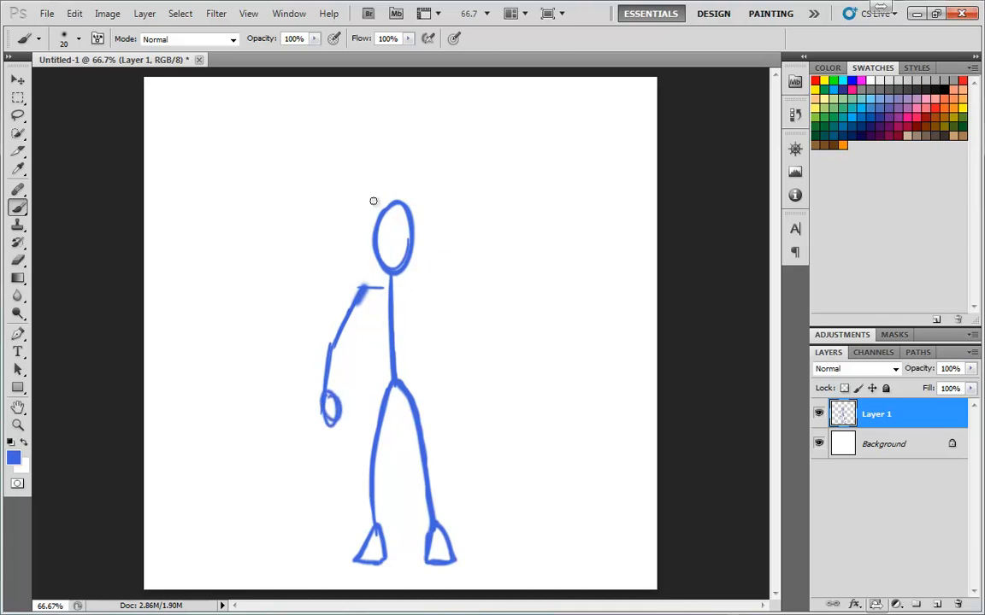
{"action": "mouse_move", "coordinate": [361, 295]}
{"action": "left_mouse_down"}
{"action": "mouse_move", "coordinate": [347, 273]}
{"action": "mouse_move", "coordinate": [367, 293]}
{"action": "mouse_move", "coordinate": [350, 311]}
{"action": "mouse_move", "coordinate": [375, 286]}
{"action": "mouse_move", "coordinate": [362, 286]}
{"action": "mouse_move", "coordinate": [422, 287]}
{"action": "mouse_move", "coordinate": [465, 417]}
{"action": "left_mouse_up"}
{"action": "left_click_drag", "start_coordinate": [457, 401], "coordinate": [454, 419]}
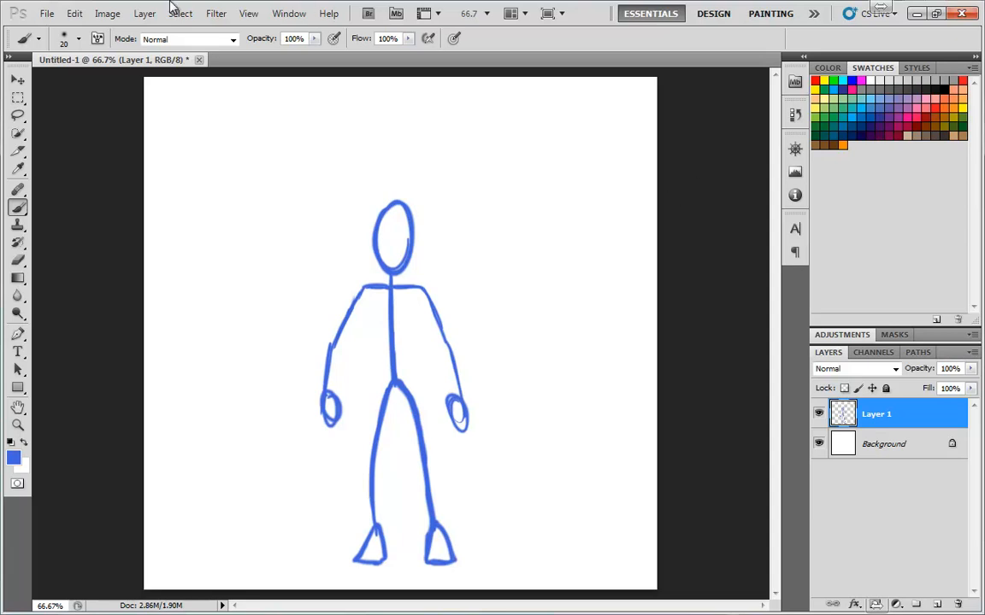
Step: Start Puppet Warp on the stick figure layer and show its mesh
{"action": "left_click", "coordinate": [74, 14]}
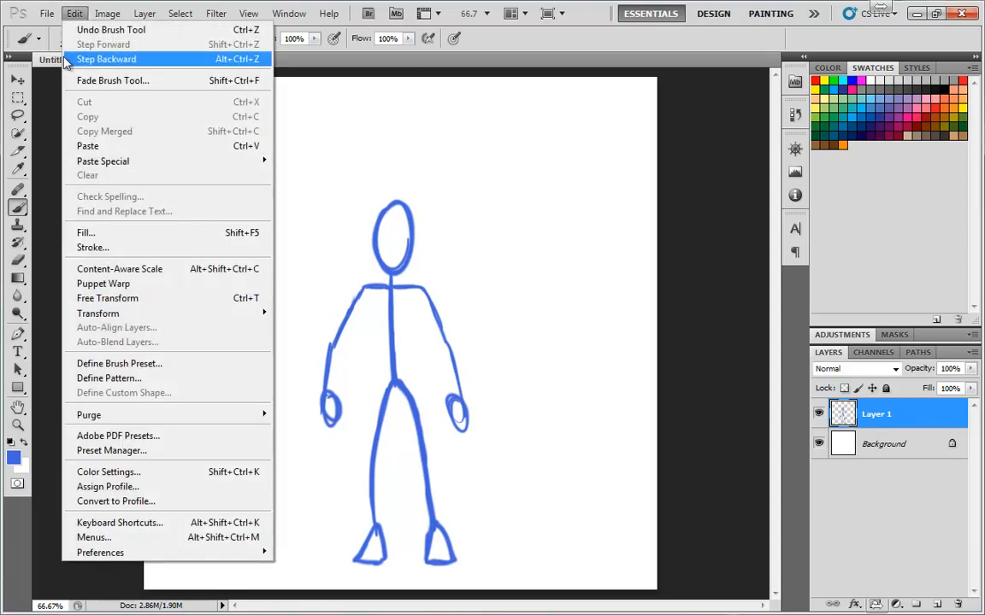
{"action": "left_click", "coordinate": [97, 286]}
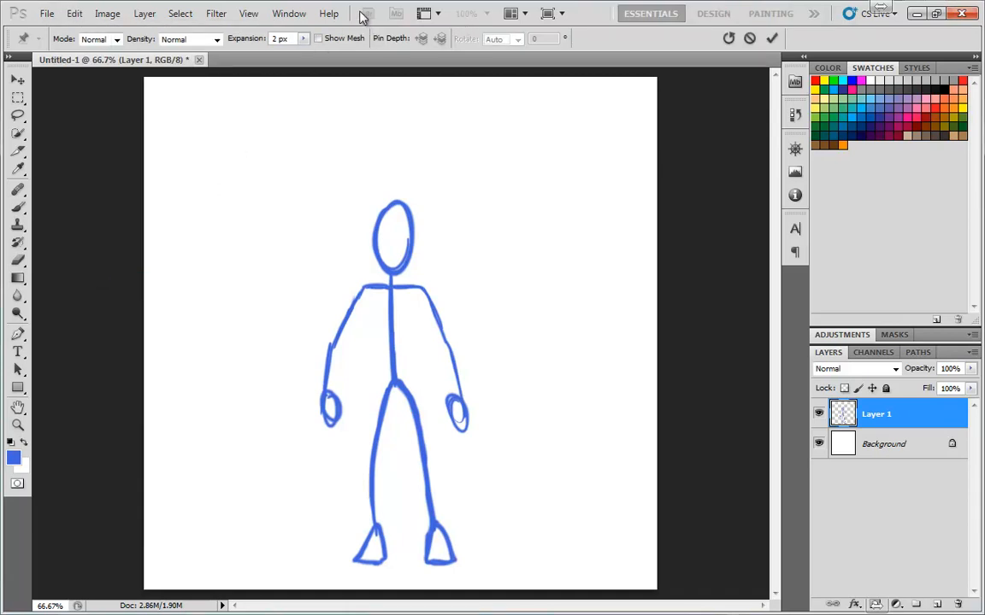
{"action": "left_click", "coordinate": [317, 39]}
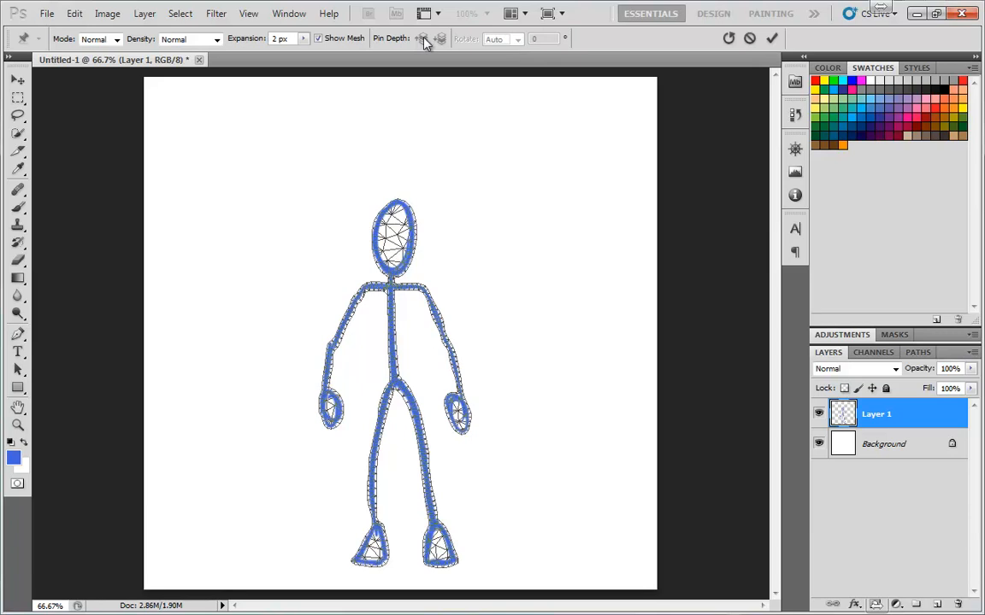
{"action": "left_click", "coordinate": [118, 43]}
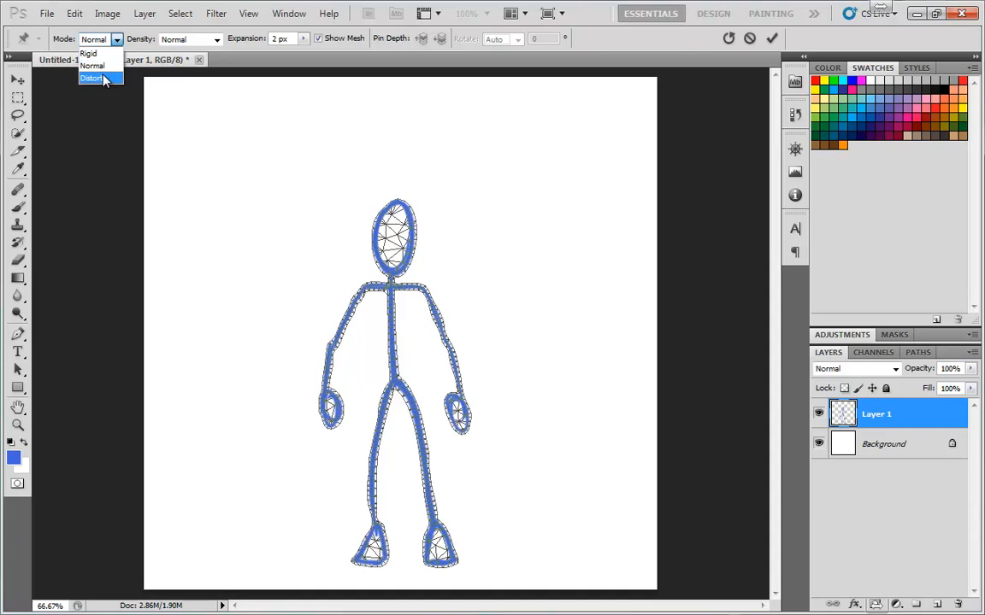
{"action": "left_click", "coordinate": [180, 38]}
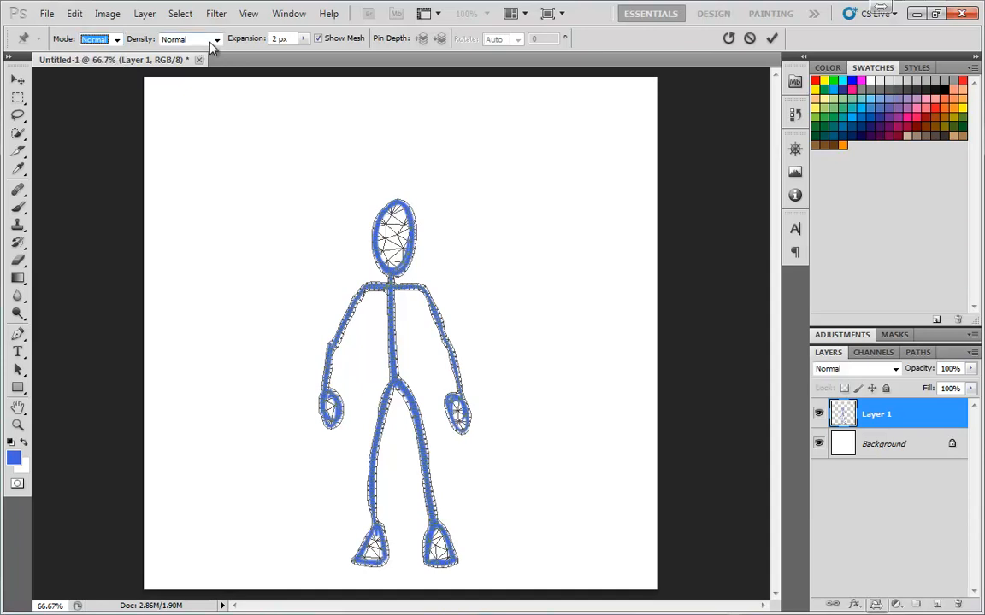
{"action": "left_click", "coordinate": [211, 41]}
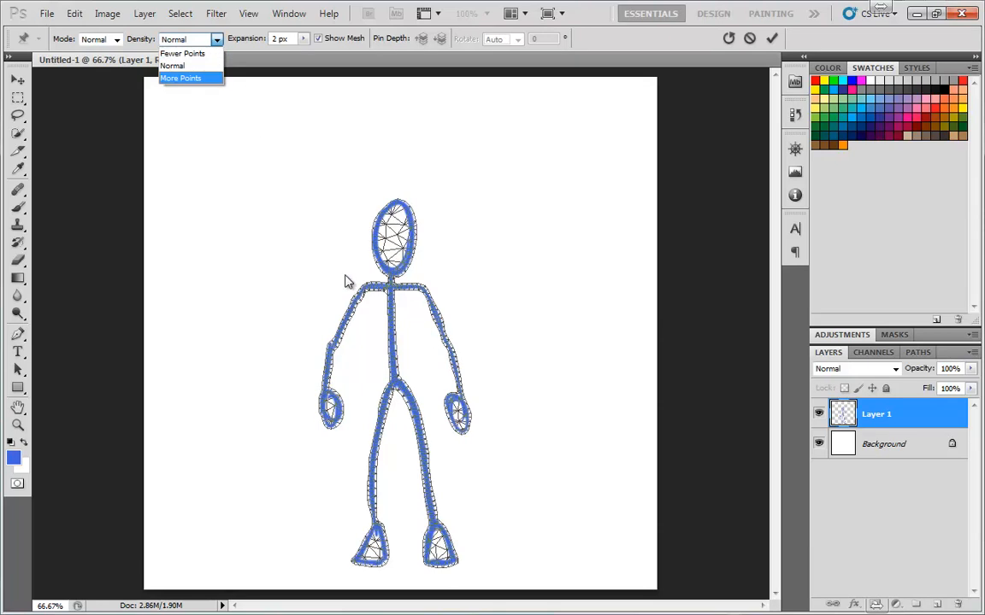
Step: Set the puppet mesh expansion to 12 px
{"action": "left_click", "coordinate": [303, 41]}
{"action": "left_click_drag", "start_coordinate": [304, 41], "coordinate": [312, 71]}
Step: Compare the Fewer Points and More Points mesh densities, restore Normal, and toggle the mesh display off and on
{"action": "left_click", "coordinate": [216, 39]}
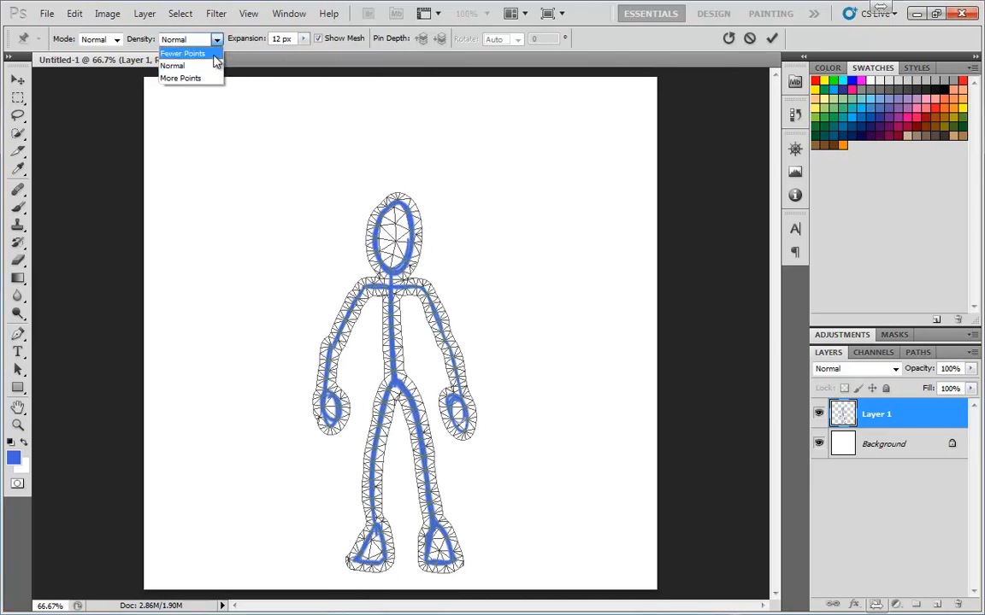
{"action": "left_click", "coordinate": [182, 53]}
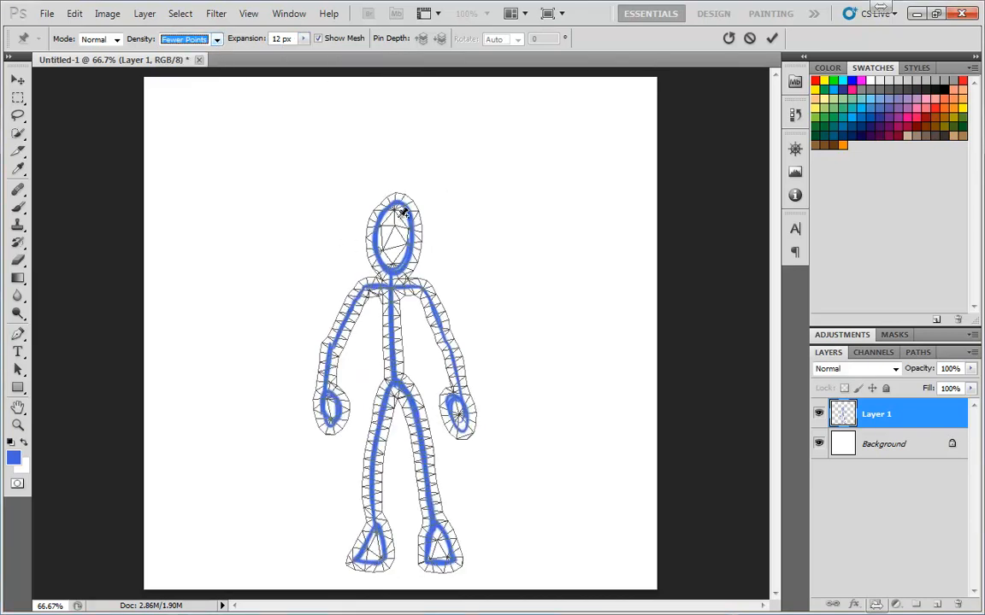
{"action": "left_click", "coordinate": [216, 39]}
{"action": "left_click", "coordinate": [190, 87]}
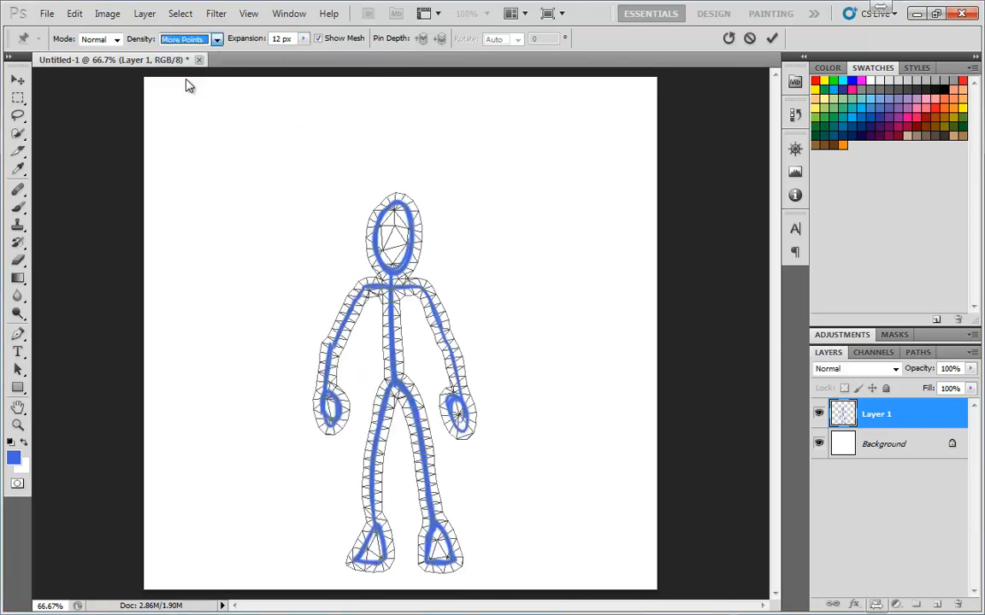
{"action": "left_click", "coordinate": [216, 41]}
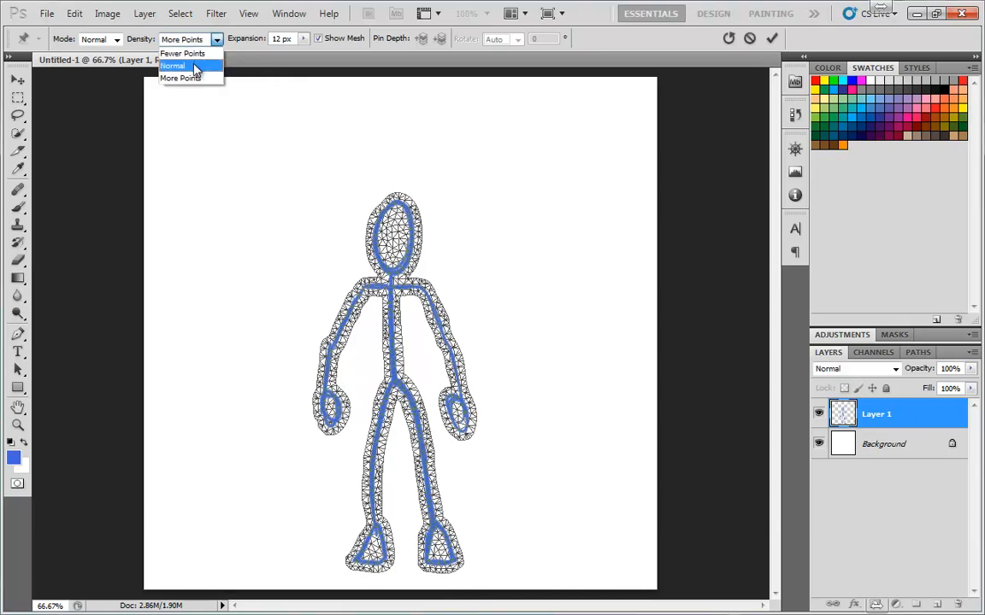
{"action": "left_click", "coordinate": [194, 65]}
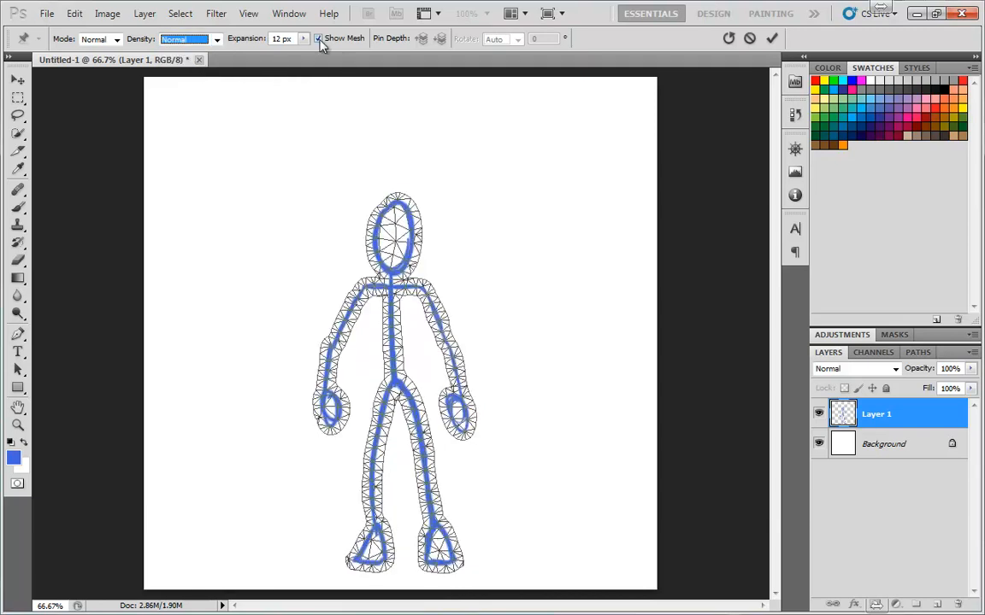
{"action": "left_click", "coordinate": [319, 39]}
{"action": "left_click", "coordinate": [318, 39]}
Step: Place warp pins on the figure's neck, mid-spine, hip, both knees and both ankles
{"action": "left_click", "coordinate": [391, 286]}
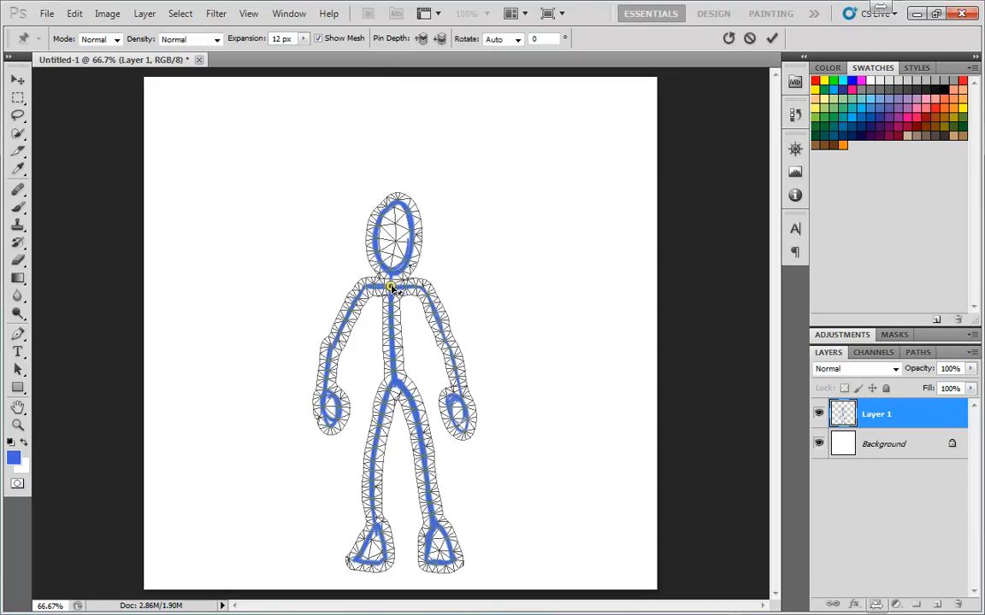
{"action": "left_click", "coordinate": [393, 383]}
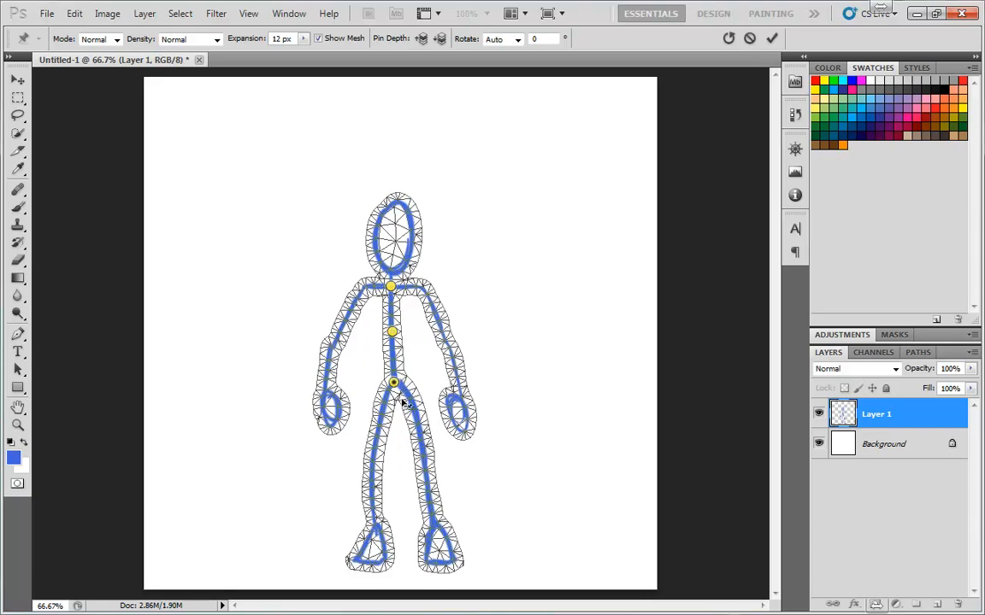
{"action": "left_click", "coordinate": [372, 457]}
{"action": "left_click", "coordinate": [424, 455]}
{"action": "left_click", "coordinate": [371, 525]}
{"action": "left_click", "coordinate": [433, 522]}
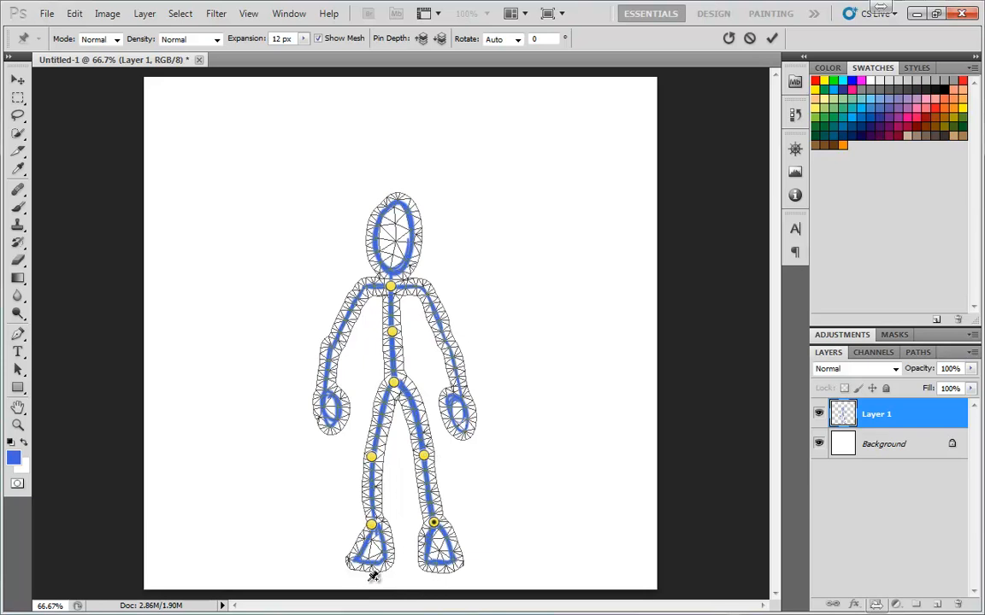
Step: Place warp pins on both shoulders, elbows and wrists, and one in the centre of the head
{"action": "left_click", "coordinate": [364, 287]}
{"action": "left_click", "coordinate": [422, 287]}
{"action": "left_click", "coordinate": [334, 341]}
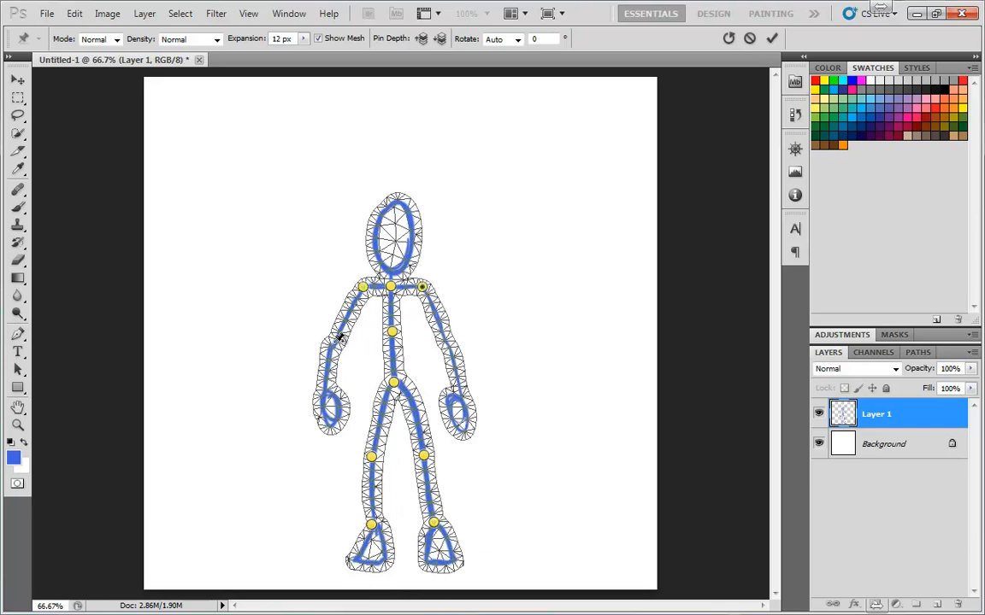
{"action": "left_click", "coordinate": [443, 341]}
{"action": "left_click", "coordinate": [323, 390]}
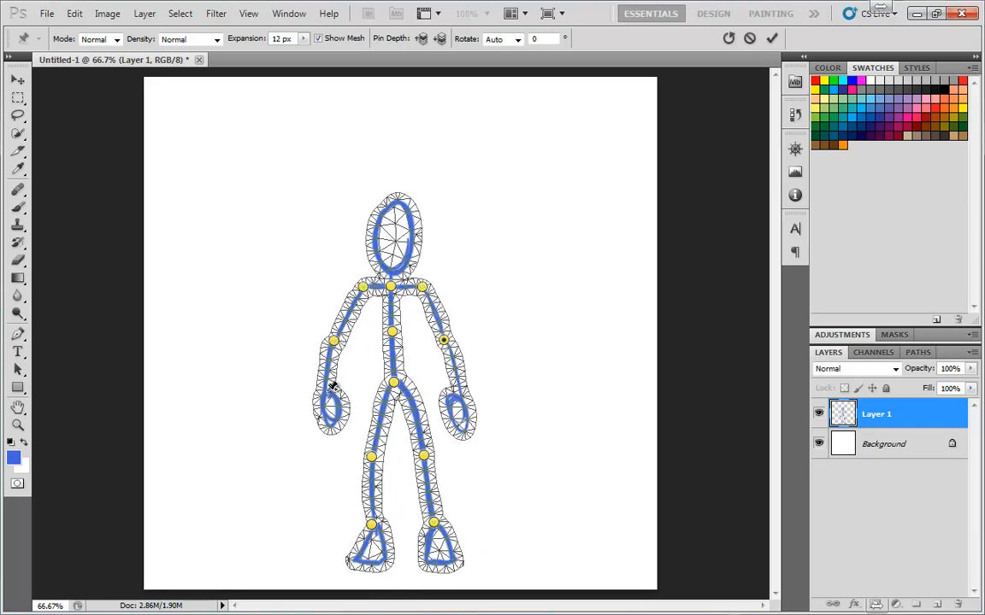
{"action": "left_click", "coordinate": [461, 395]}
{"action": "left_click", "coordinate": [392, 242]}
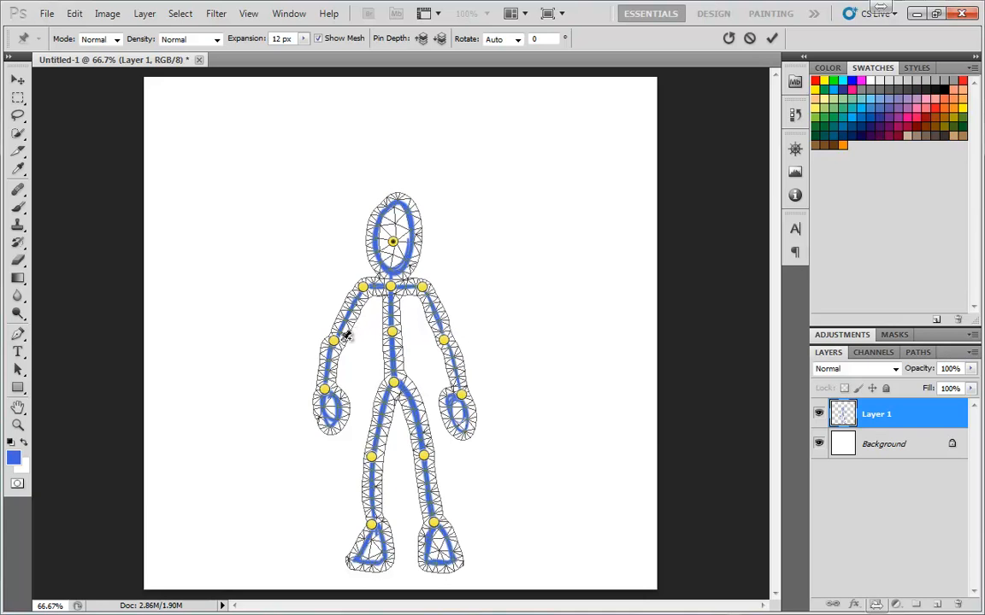
Step: Pose the figure's left-hand arm raised beside the head by moving its elbow, wrist and shoulder pins
{"action": "left_click_drag", "start_coordinate": [333, 342], "coordinate": [315, 265]}
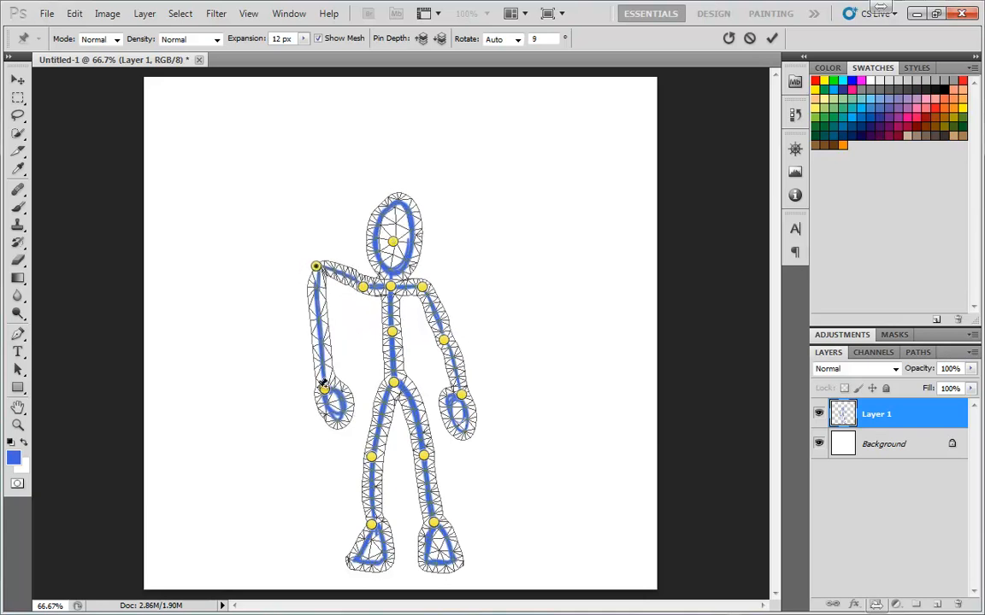
{"action": "left_click_drag", "start_coordinate": [325, 395], "coordinate": [310, 205]}
{"action": "left_click_drag", "start_coordinate": [315, 266], "coordinate": [317, 250]}
{"action": "left_click_drag", "start_coordinate": [363, 288], "coordinate": [362, 281]}
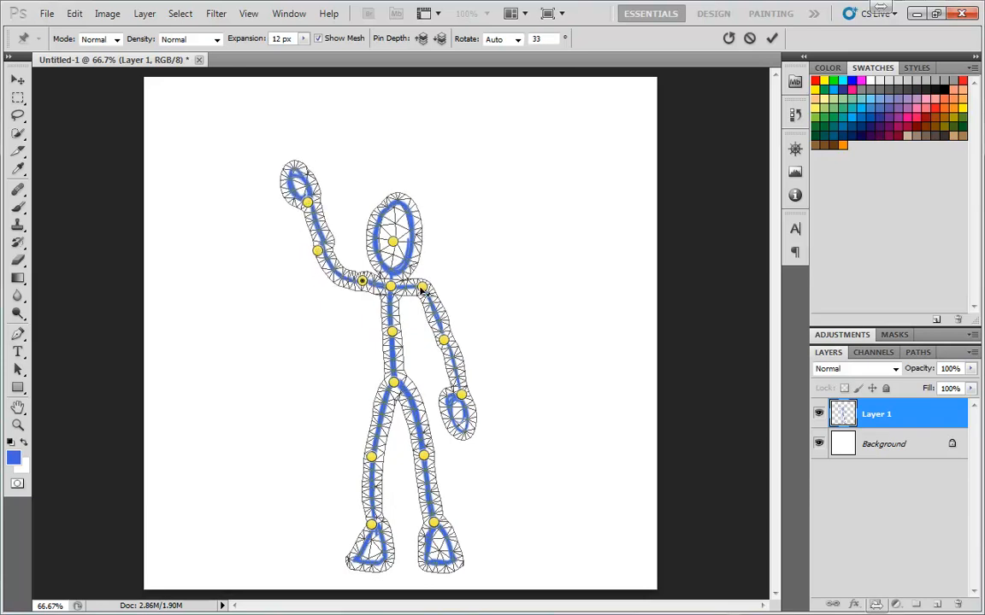
Step: Pose the other arm with its hand on the hip and the elbow bent outward, lowering the shoulder slightly
{"action": "left_click_drag", "start_coordinate": [422, 287], "coordinate": [419, 294]}
{"action": "left_click_drag", "start_coordinate": [443, 341], "coordinate": [440, 351]}
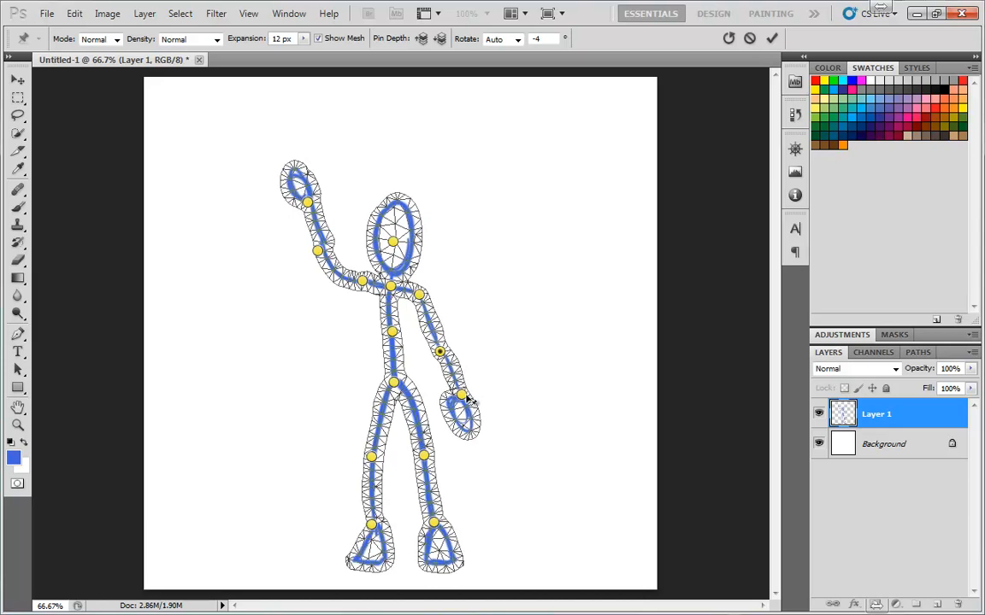
{"action": "left_click_drag", "start_coordinate": [463, 396], "coordinate": [435, 370]}
{"action": "left_click_drag", "start_coordinate": [436, 371], "coordinate": [466, 331]}
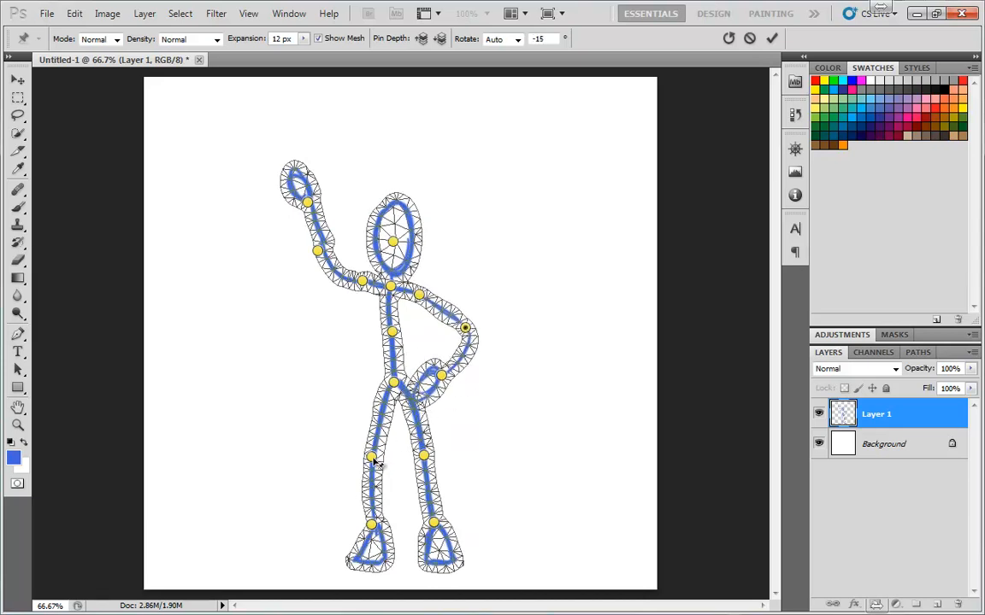
Step: Shift the knee and ankle of the leg below the raised arm outward and rotate its foot to about -3 degrees
{"action": "left_click_drag", "start_coordinate": [371, 457], "coordinate": [359, 453]}
{"action": "left_click_drag", "start_coordinate": [371, 524], "coordinate": [343, 524]}
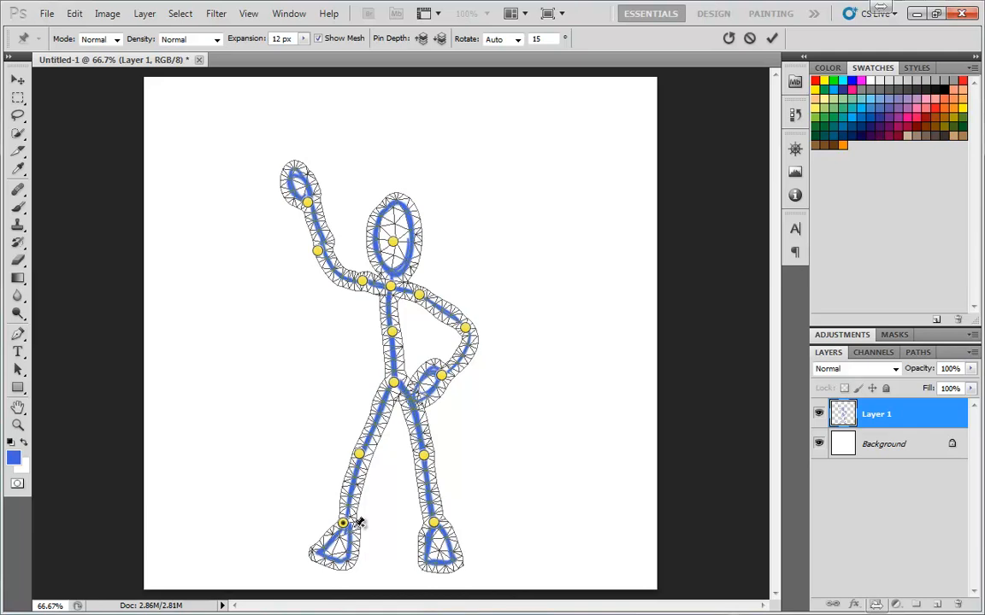
{"action": "left_click_drag", "start_coordinate": [348, 528], "coordinate": [346, 524]}
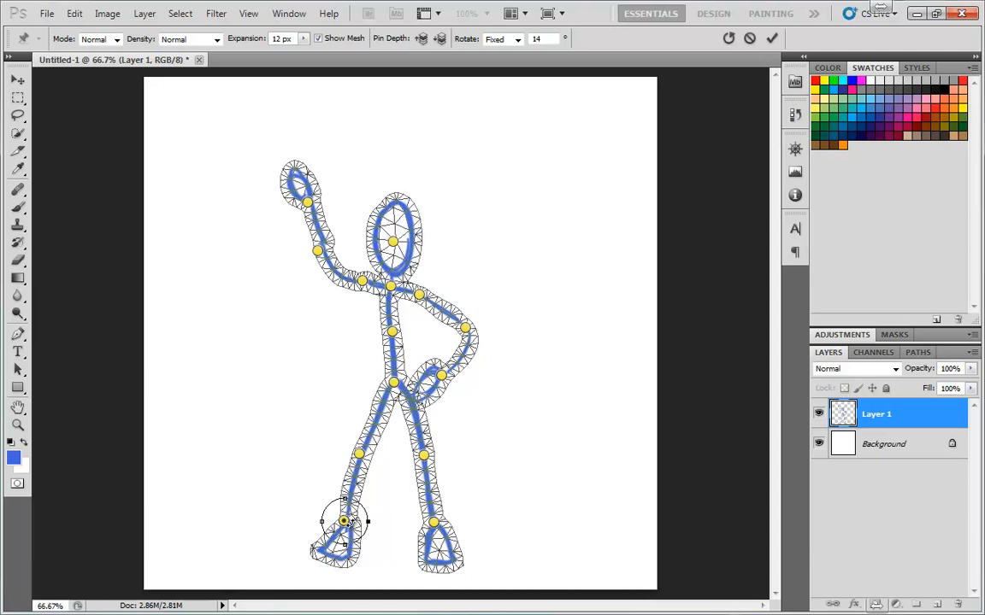
{"action": "mouse_move", "coordinate": [366, 531]}
{"action": "left_mouse_down"}
{"action": "mouse_move", "coordinate": [361, 538]}
{"action": "mouse_move", "coordinate": [365, 530]}
{"action": "left_mouse_up"}
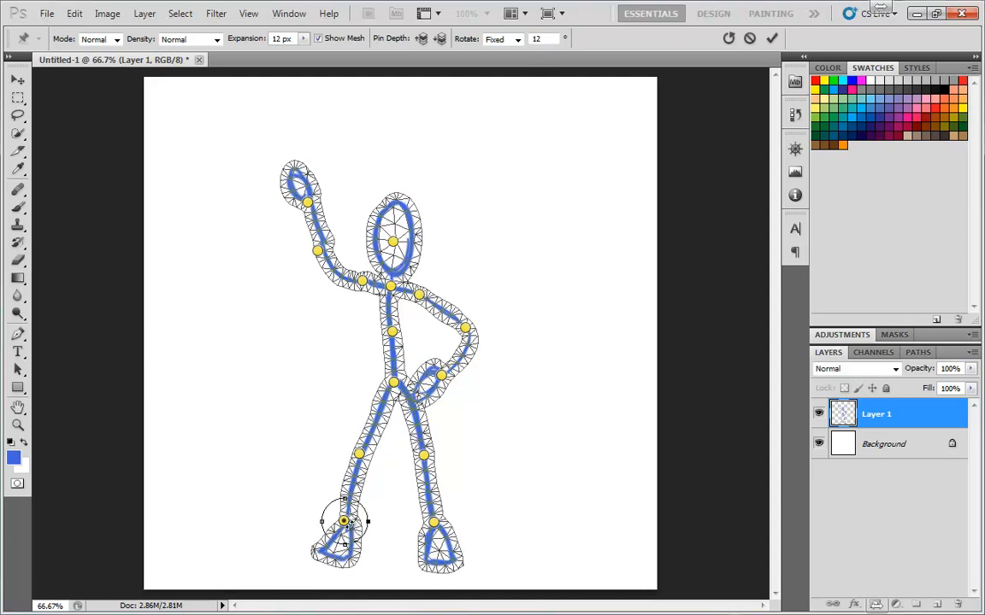
{"action": "mouse_move", "coordinate": [362, 535]}
{"action": "left_mouse_down"}
{"action": "mouse_move", "coordinate": [356, 523]}
{"action": "mouse_move", "coordinate": [373, 535]}
{"action": "left_mouse_up"}
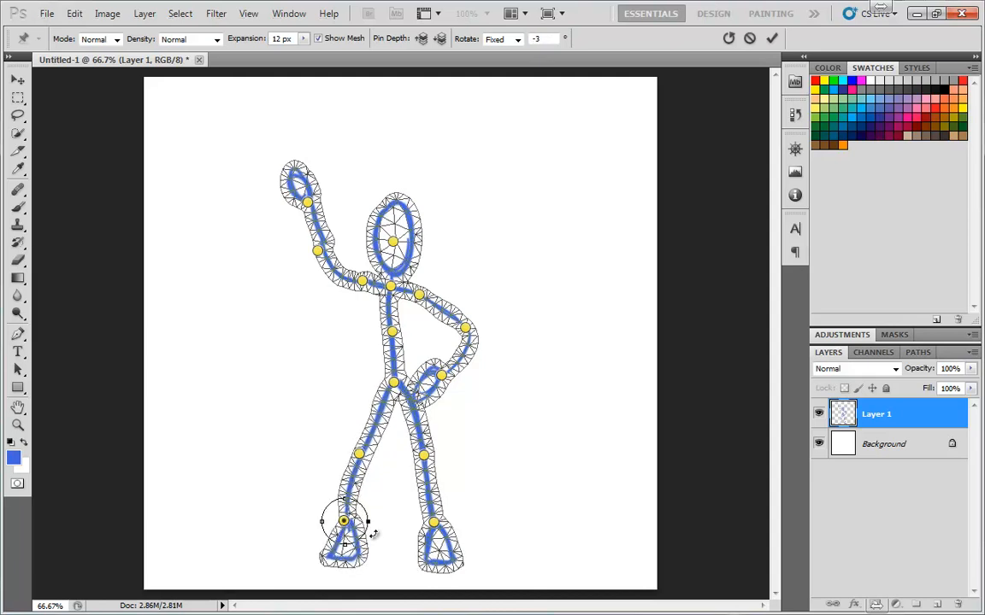
Step: Rotate the raised hand around its wrist pin to about 155 degrees
{"action": "key", "text": "alt"}
{"action": "left_click", "coordinate": [309, 203]}
{"action": "key", "text": "alt"}
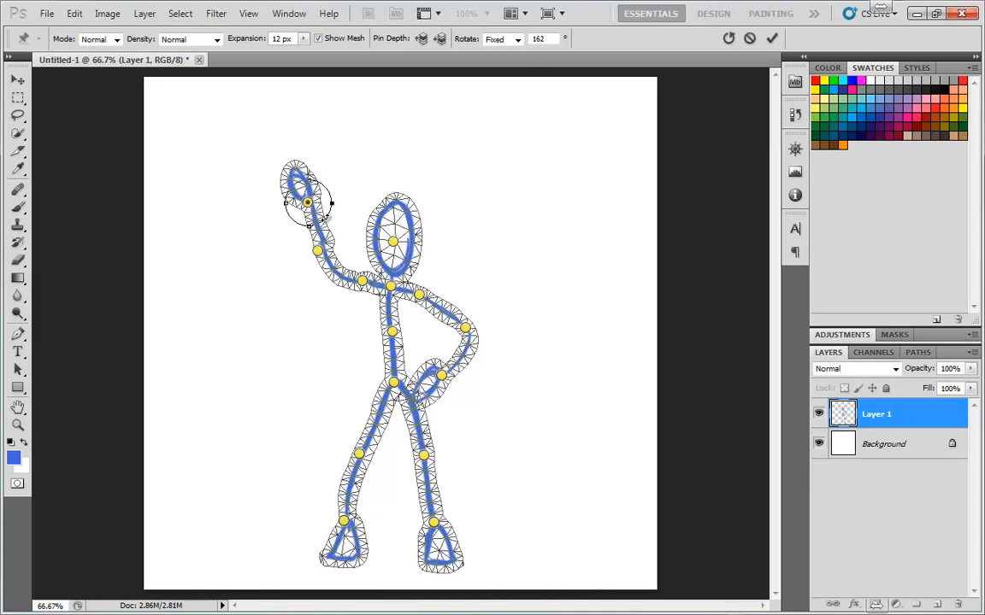
{"action": "mouse_move", "coordinate": [324, 217]}
{"action": "left_mouse_down"}
{"action": "mouse_move", "coordinate": [318, 208]}
{"action": "mouse_move", "coordinate": [330, 202]}
{"action": "mouse_move", "coordinate": [330, 211]}
{"action": "left_mouse_up"}
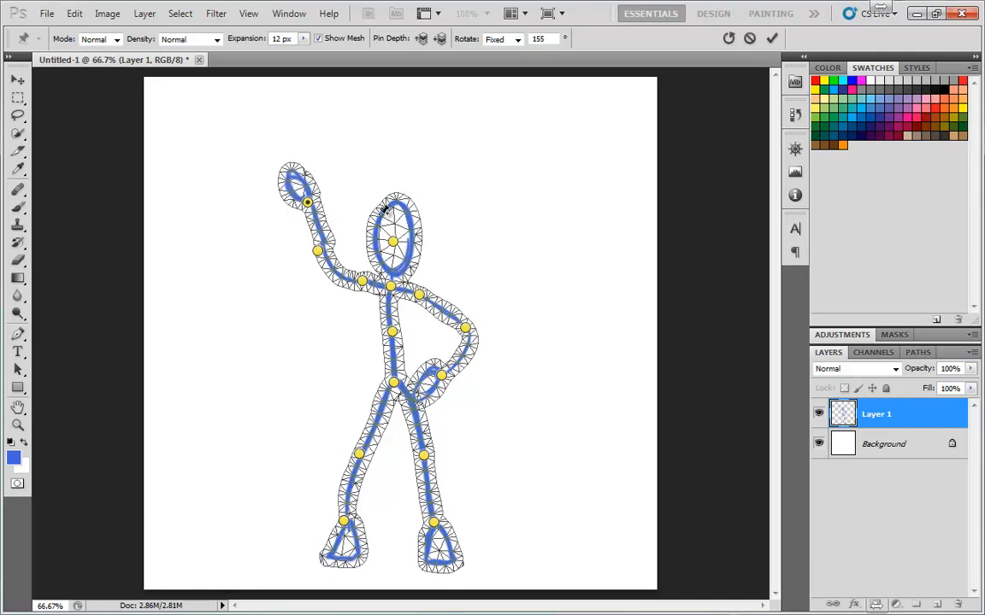
Step: Remove the raised arm's elbow pin and undo the removal
{"action": "key", "text": "alt"}
{"action": "left_click", "coordinate": [318, 252]}
{"action": "left_click_drag", "start_coordinate": [318, 252], "coordinate": [319, 253]}
{"action": "left_click", "coordinate": [318, 251], "text": "alt"}
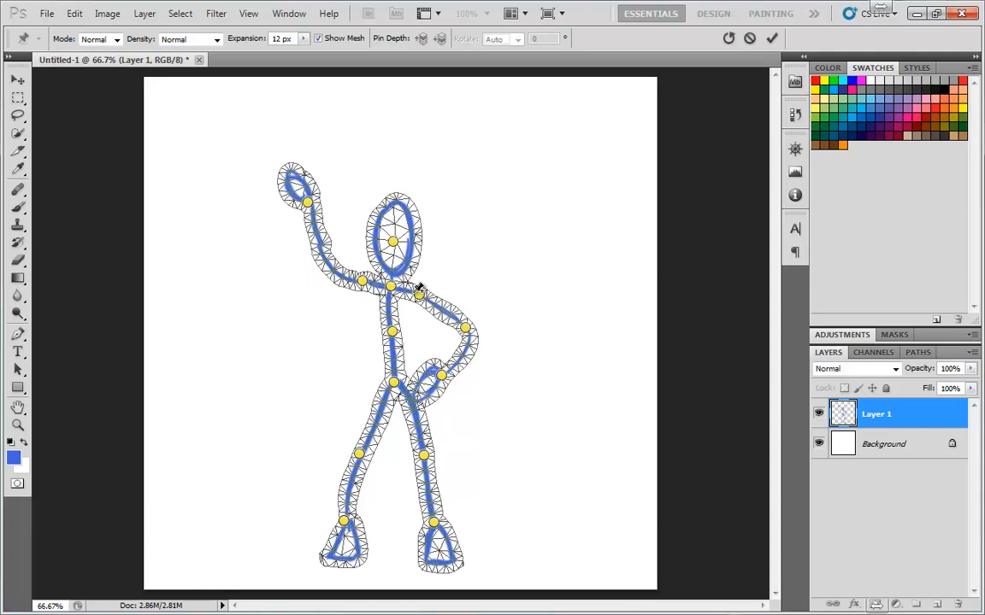
{"action": "key", "text": "ctrl+z"}
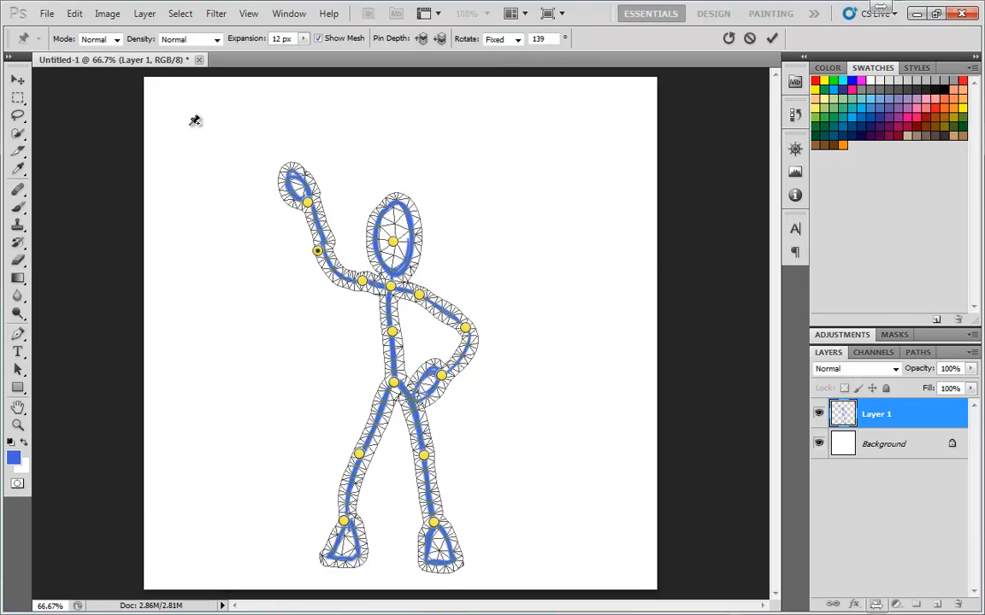
Step: Try the Rigid and Normal warp modes, settle on Distort, and move both wrist pins slightly upward
{"action": "left_click", "coordinate": [117, 40]}
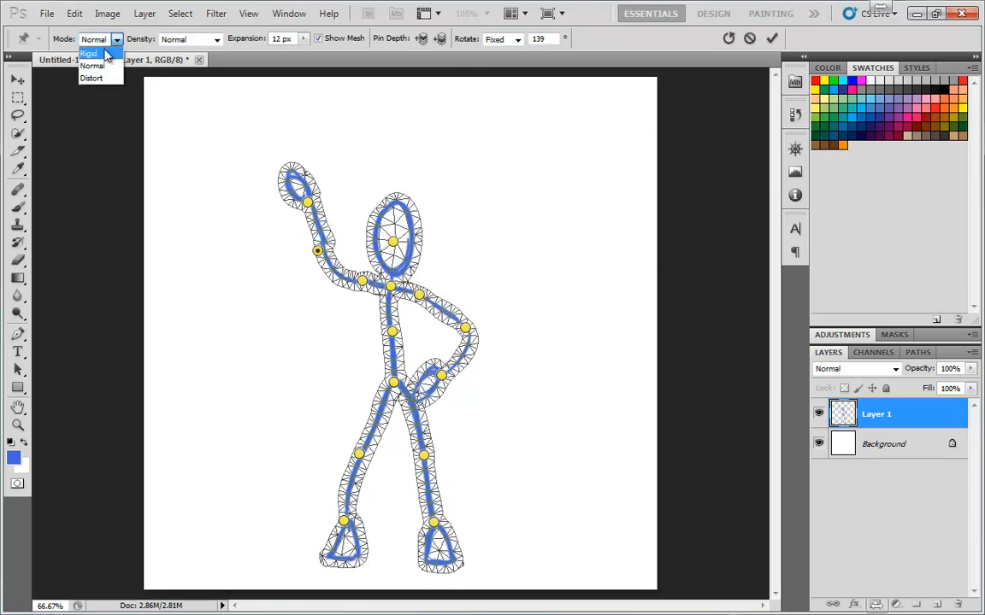
{"action": "left_click", "coordinate": [90, 54]}
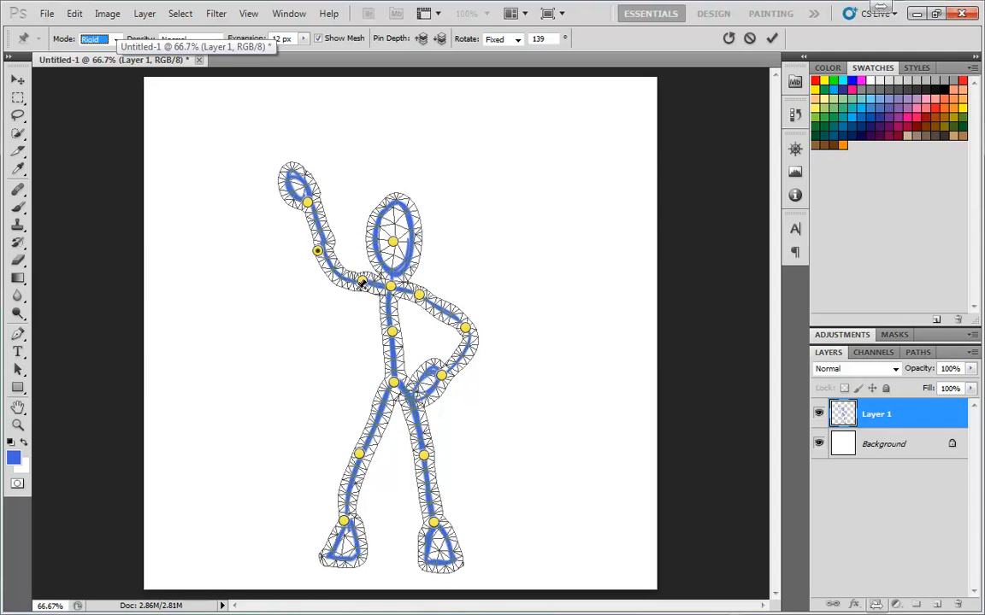
{"action": "left_click", "coordinate": [103, 40]}
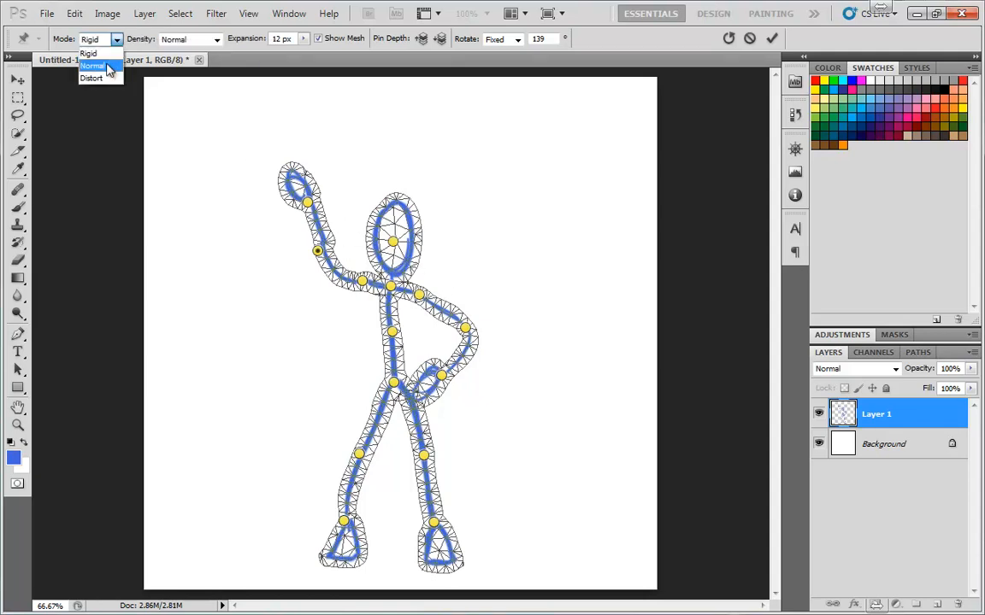
{"action": "left_click", "coordinate": [109, 70]}
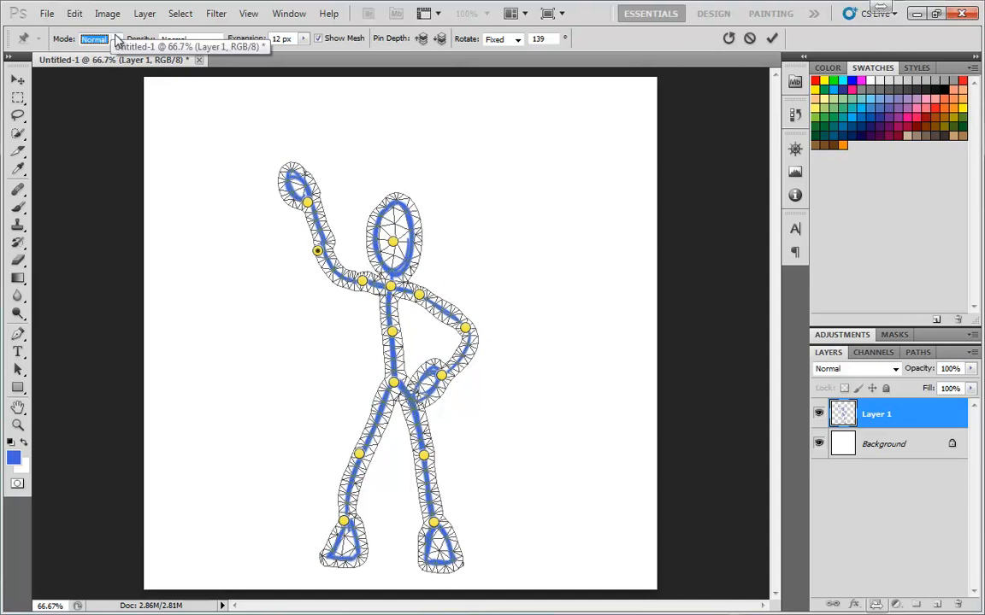
{"action": "left_click", "coordinate": [116, 39]}
{"action": "left_click", "coordinate": [104, 82]}
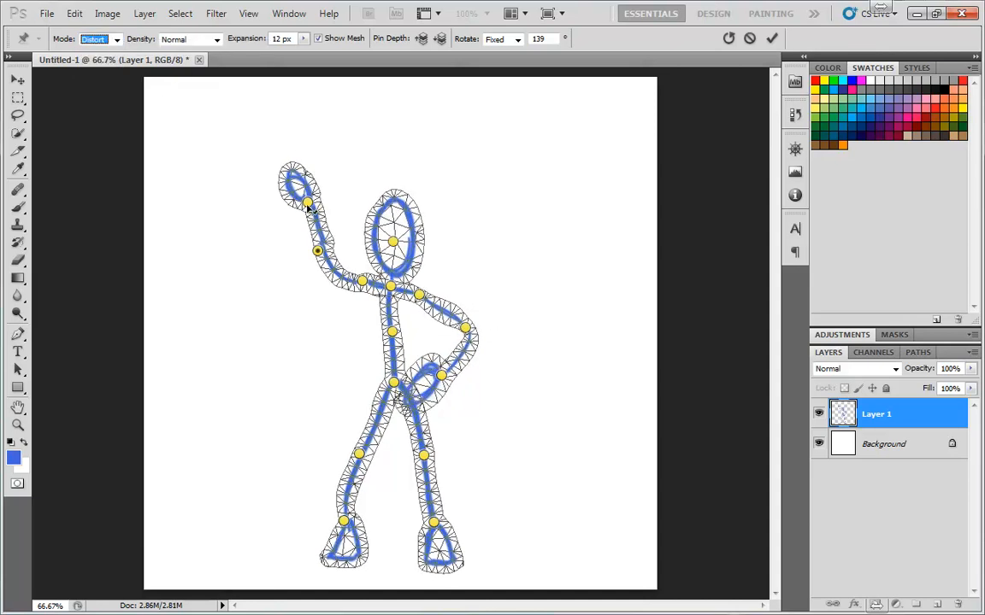
{"action": "left_click_drag", "start_coordinate": [308, 205], "coordinate": [322, 182]}
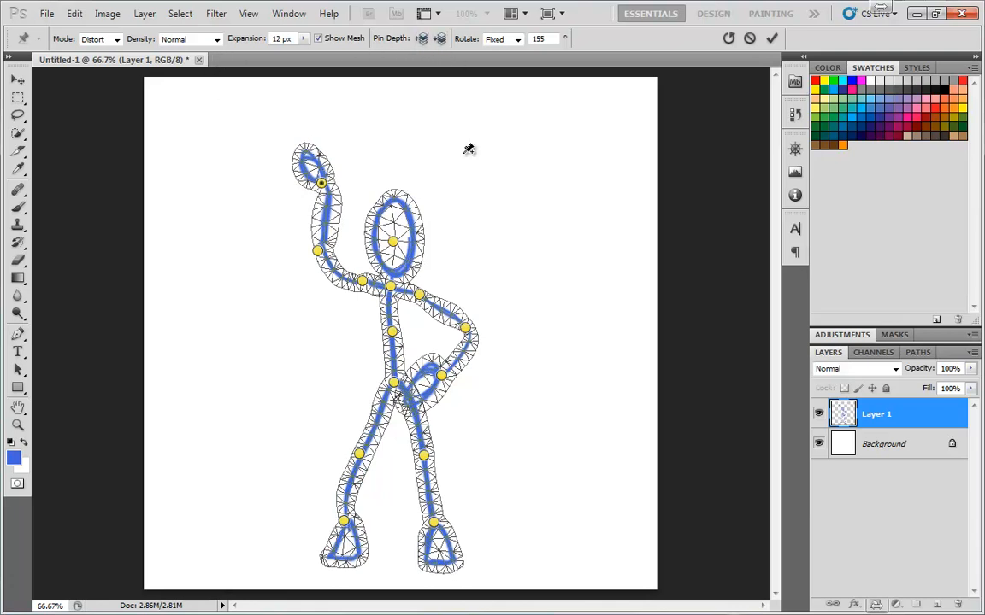
{"action": "mouse_move", "coordinate": [440, 374]}
{"action": "left_mouse_down"}
{"action": "mouse_move", "coordinate": [396, 386]}
{"action": "mouse_move", "coordinate": [445, 368]}
{"action": "left_mouse_up"}
Step: Set the warp mode to Normal and overlap the lowered hand with the hips, placing its wrist pin just outside the hip pin
{"action": "left_click", "coordinate": [95, 39]}
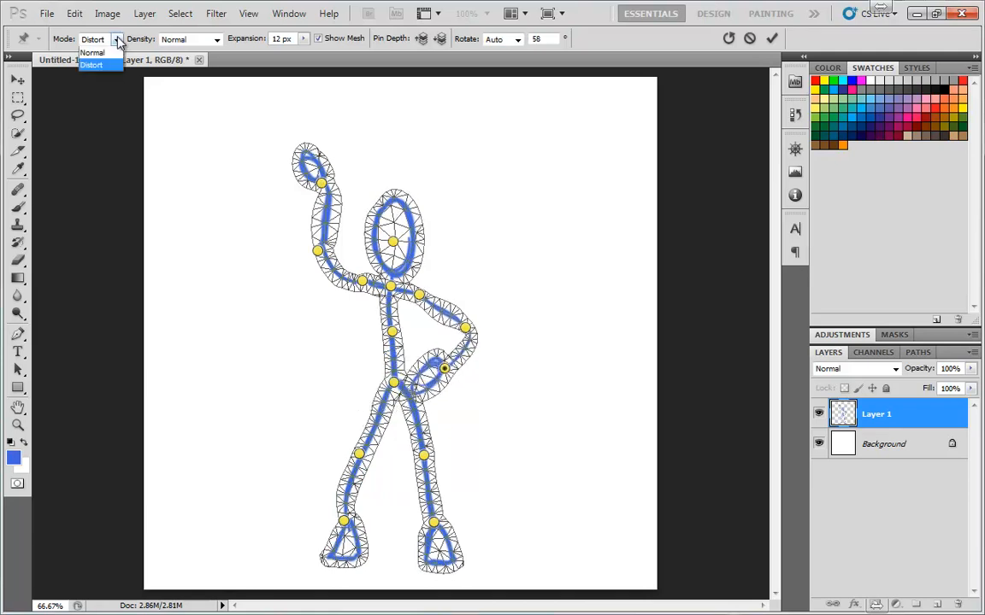
{"action": "left_click", "coordinate": [97, 63]}
{"action": "left_click_drag", "start_coordinate": [445, 368], "coordinate": [395, 387]}
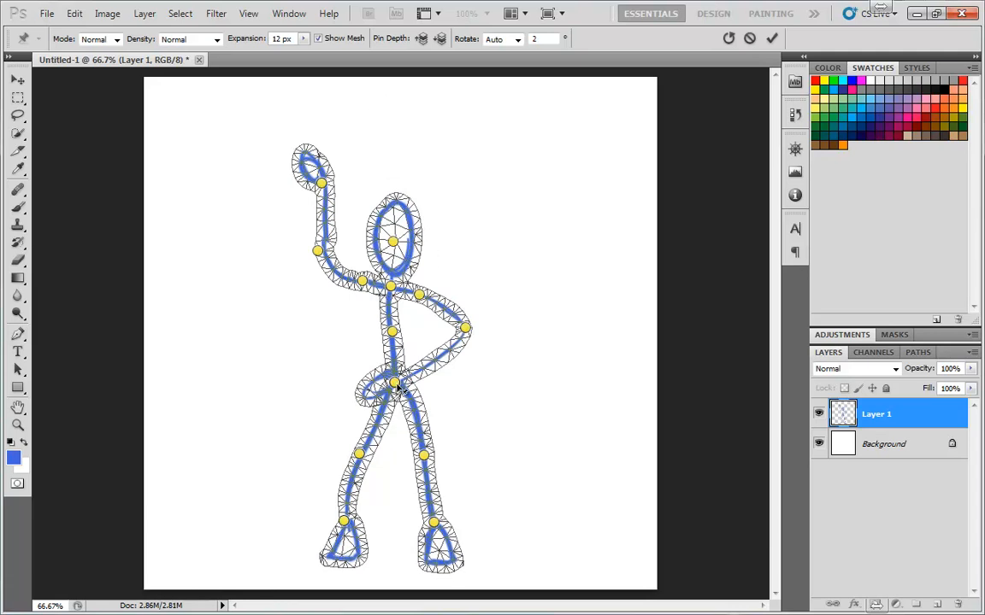
{"action": "mouse_move", "coordinate": [395, 386]}
{"action": "left_mouse_down"}
{"action": "mouse_move", "coordinate": [402, 407]}
{"action": "mouse_move", "coordinate": [396, 379]}
{"action": "left_mouse_up"}
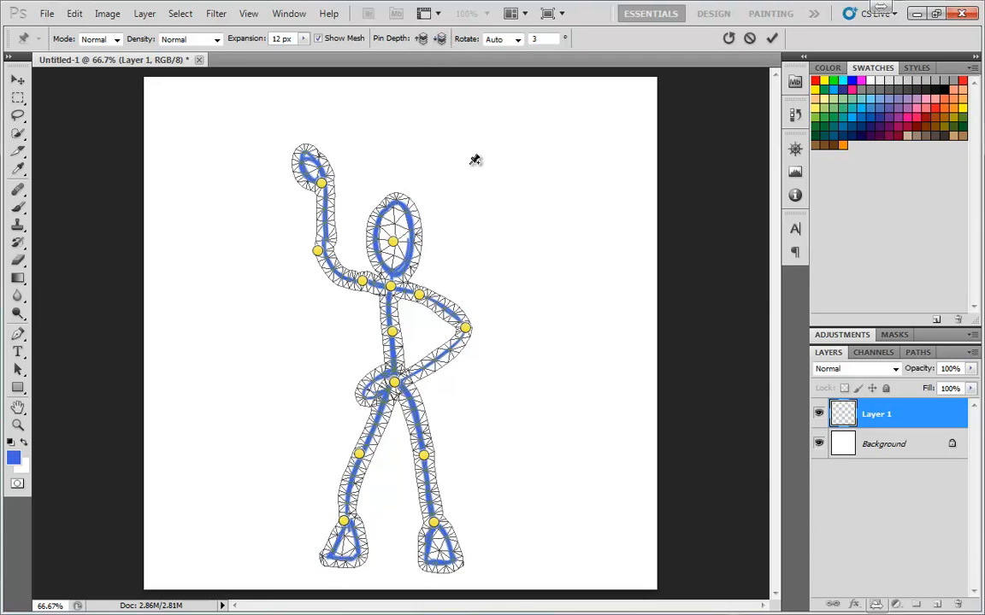
{"action": "mouse_move", "coordinate": [394, 383]}
{"action": "left_mouse_down"}
{"action": "mouse_move", "coordinate": [397, 392]}
{"action": "mouse_move", "coordinate": [395, 383]}
{"action": "left_mouse_up"}
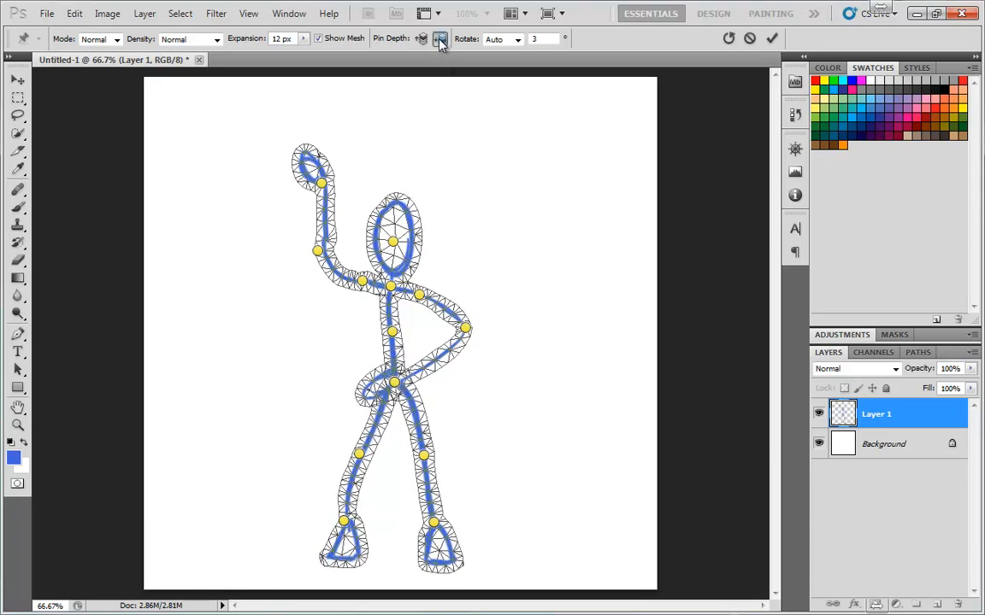
{"action": "left_click_drag", "start_coordinate": [395, 384], "coordinate": [421, 377]}
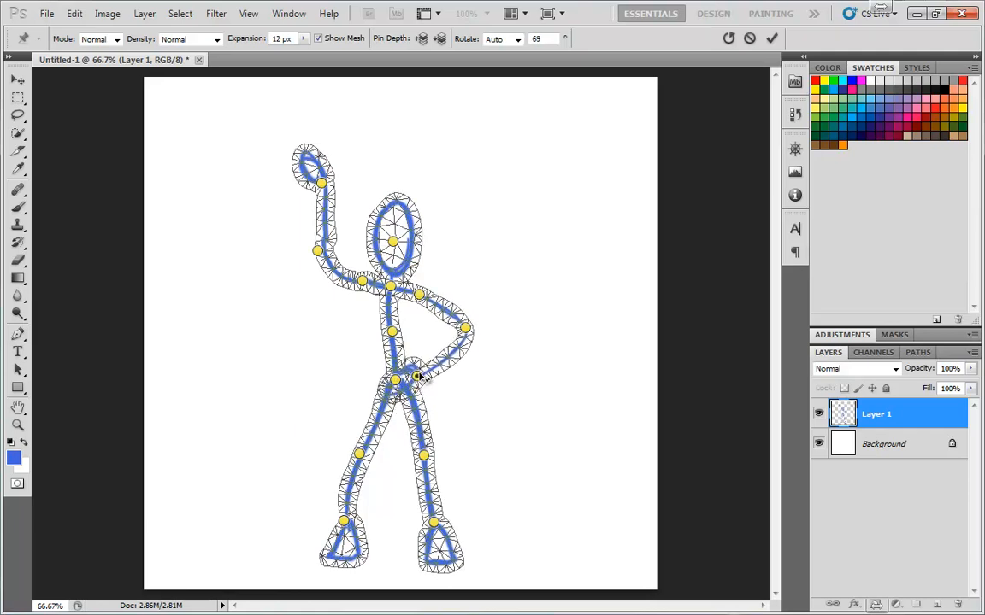
Step: Preview the figure with the pins temporarily hidden and turn off the mesh display
{"action": "right_click", "coordinate": [418, 377]}
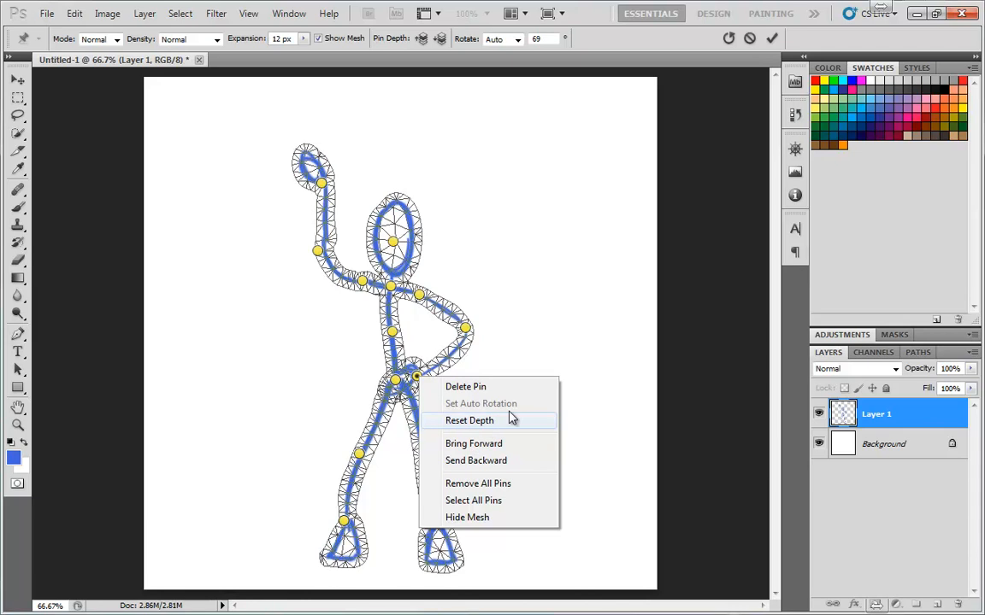
{"action": "left_click", "coordinate": [544, 307]}
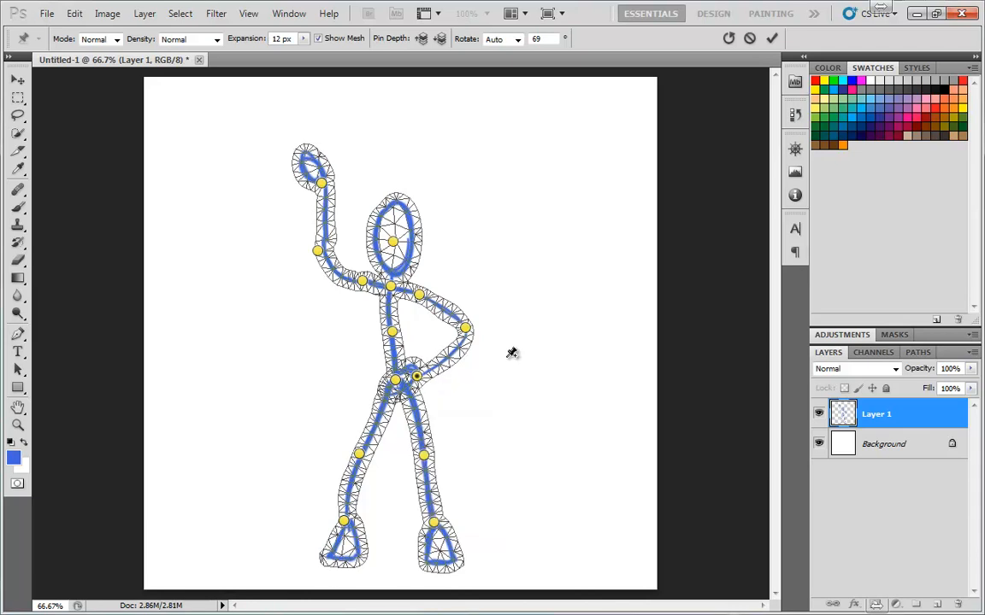
{"action": "key", "text": "h"}
{"action": "key", "text": "h"}
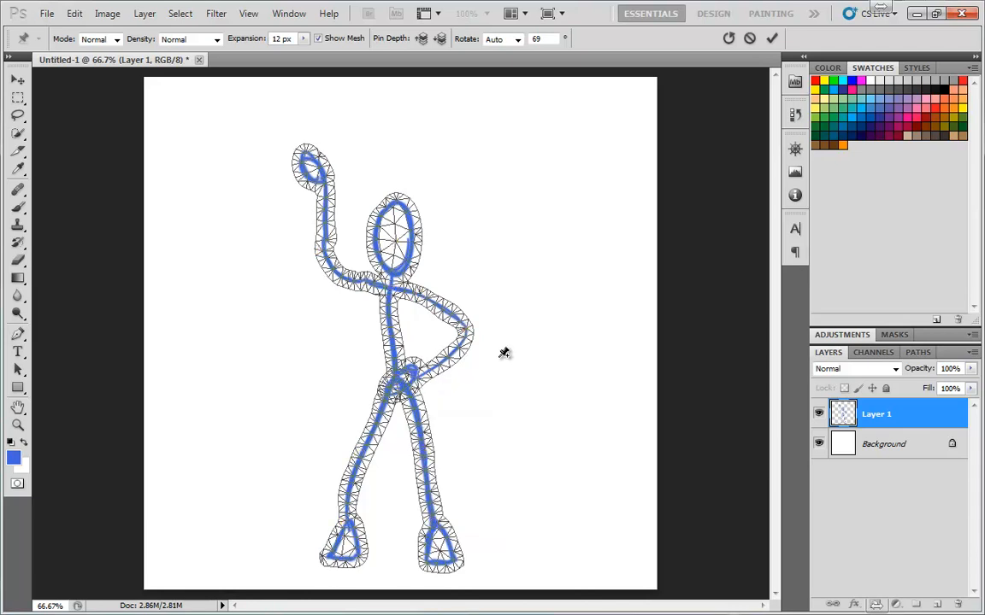
{"action": "left_click", "coordinate": [318, 38]}
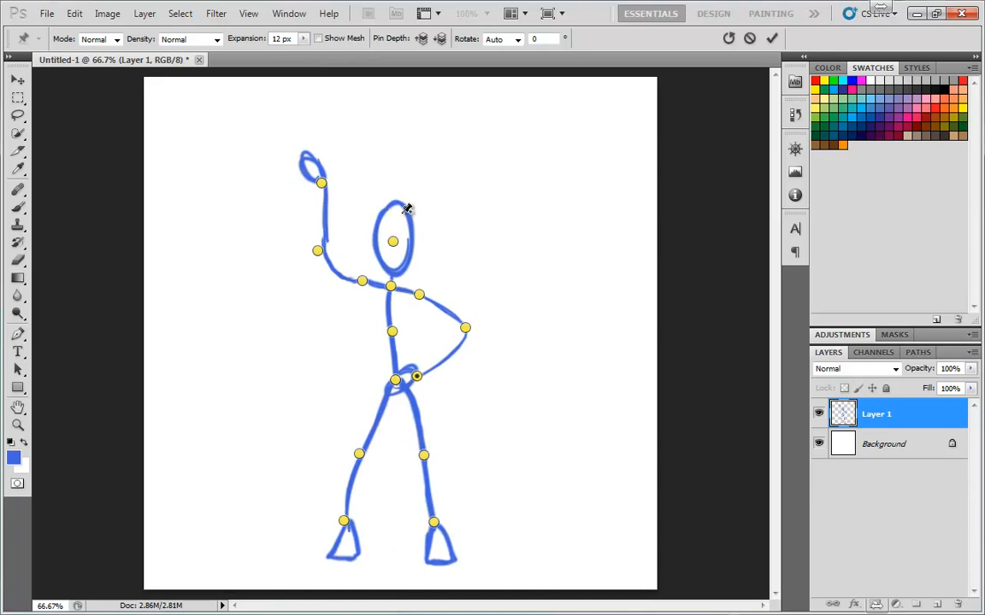
{"action": "key", "text": "h"}
Step: Pull the lowered arm's elbow pin up and outward and reposition its hand beside the hip
{"action": "left_click_drag", "start_coordinate": [416, 378], "coordinate": [462, 392]}
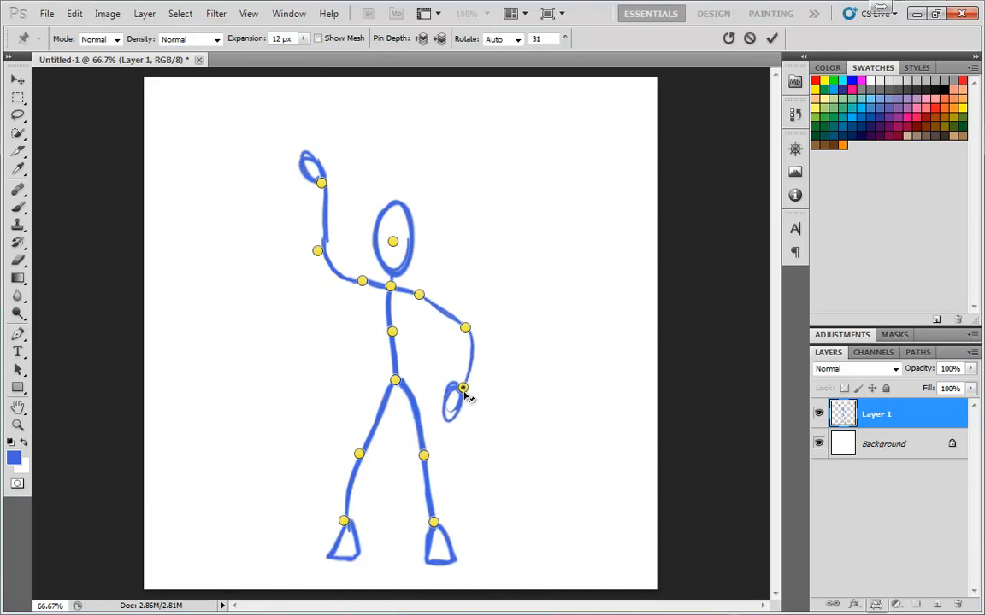
{"action": "left_click_drag", "start_coordinate": [467, 328], "coordinate": [482, 311]}
{"action": "left_click_drag", "start_coordinate": [461, 389], "coordinate": [451, 365]}
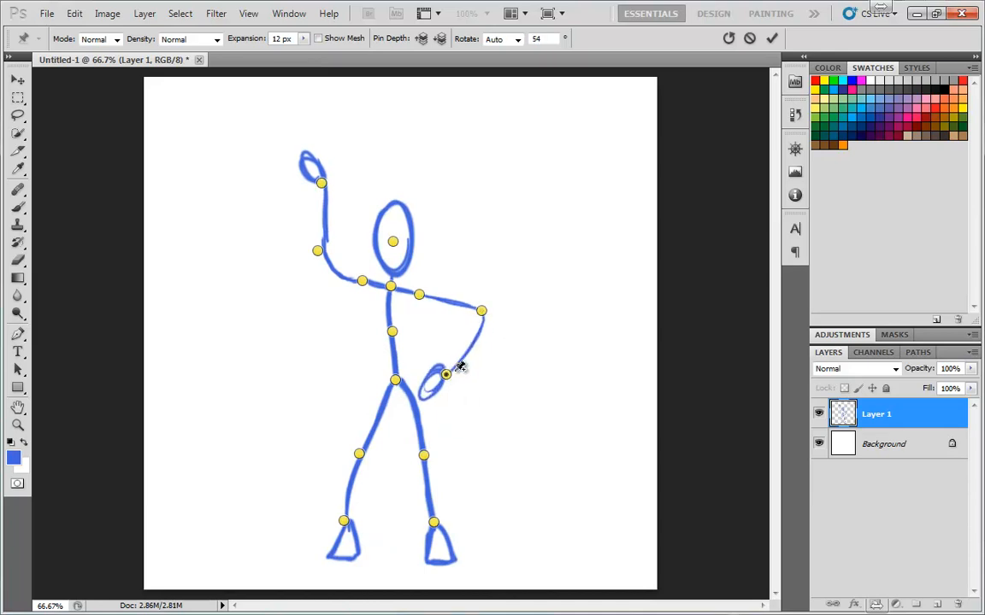
Step: Select all pins and shift the whole figure slightly up and to the right on the canvas
{"action": "right_click", "coordinate": [447, 376]}
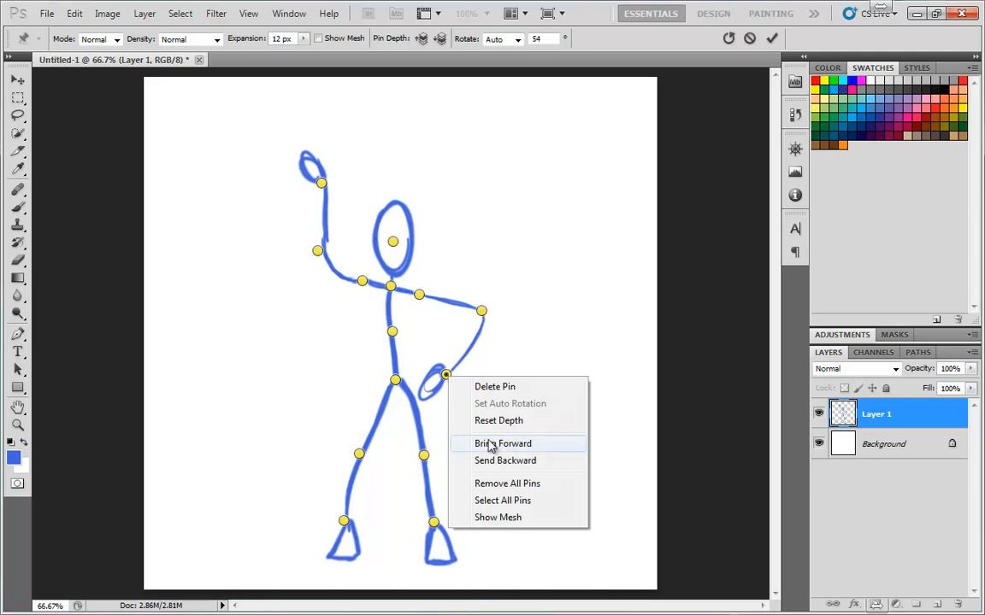
{"action": "left_click", "coordinate": [503, 501]}
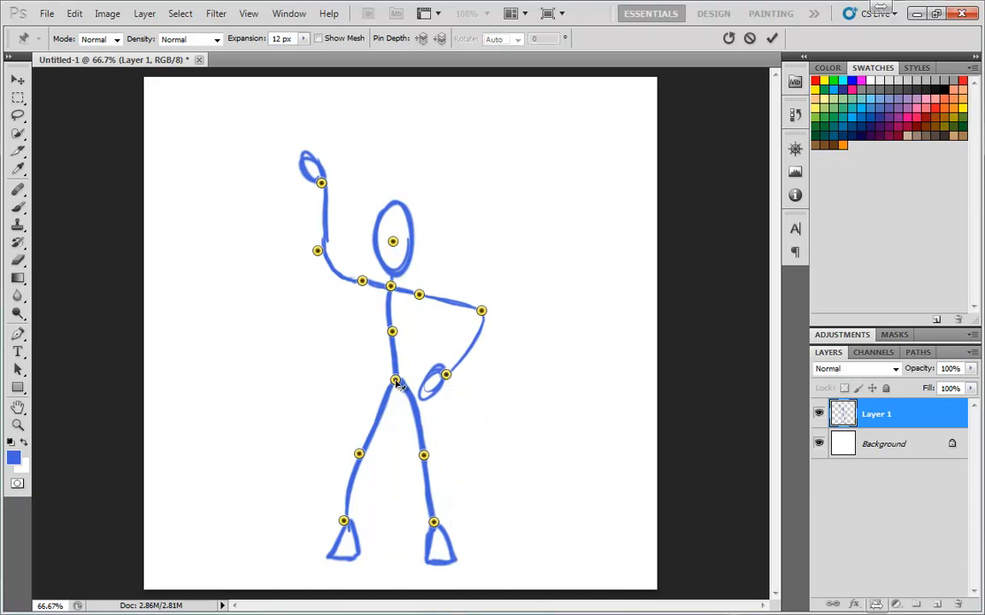
{"action": "mouse_move", "coordinate": [408, 361]}
{"action": "left_mouse_down"}
{"action": "mouse_move", "coordinate": [440, 348]}
{"action": "mouse_move", "coordinate": [420, 352]}
{"action": "left_mouse_up"}
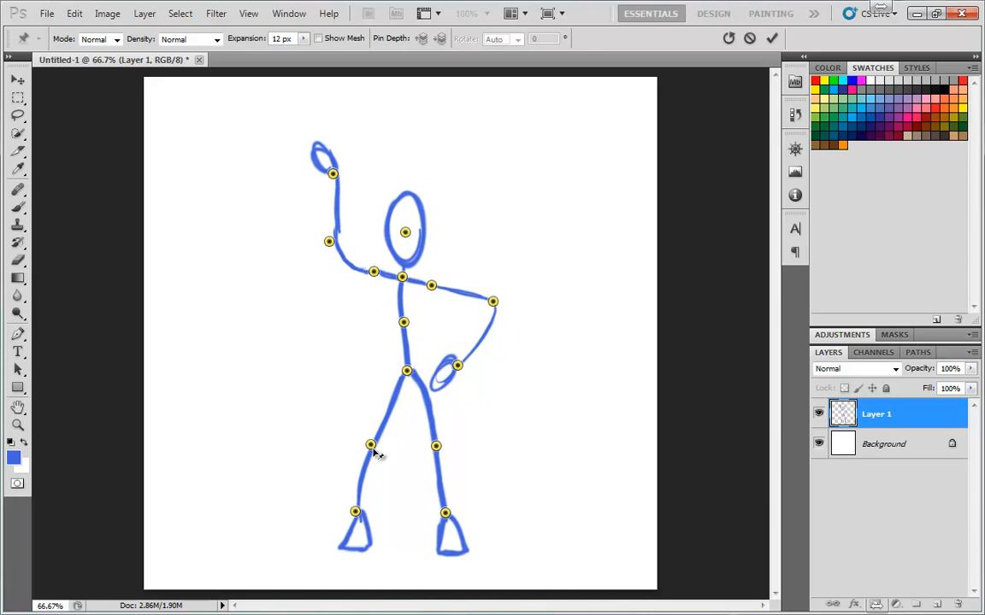
Step: Select the knee and ankle pins of the leg below the raised arm and lift them together until the knee is at hip height
{"action": "left_click", "coordinate": [370, 445]}
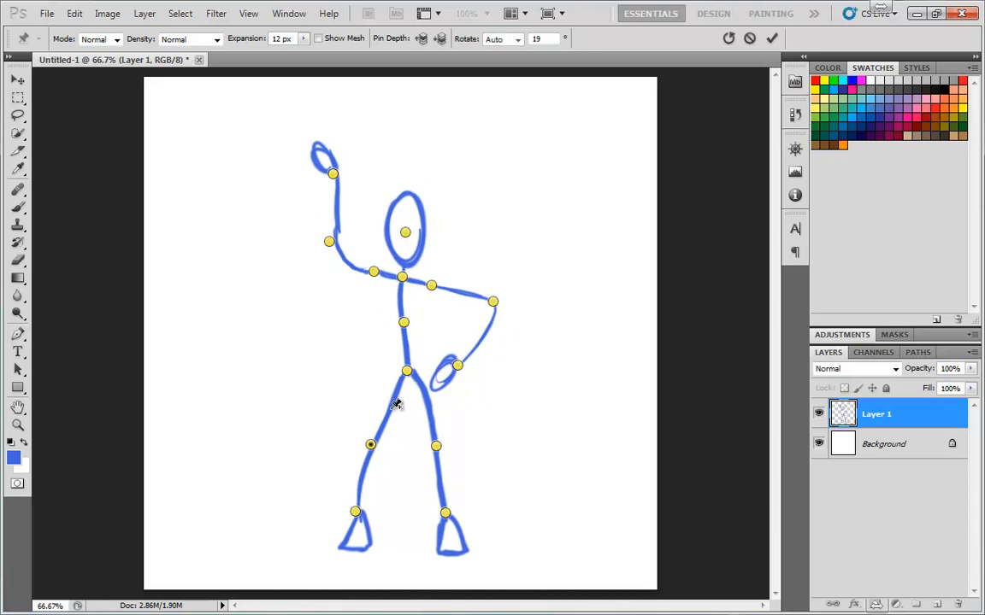
{"action": "left_click", "coordinate": [355, 512], "text": "shift"}
{"action": "left_click_drag", "start_coordinate": [370, 450], "coordinate": [369, 387]}
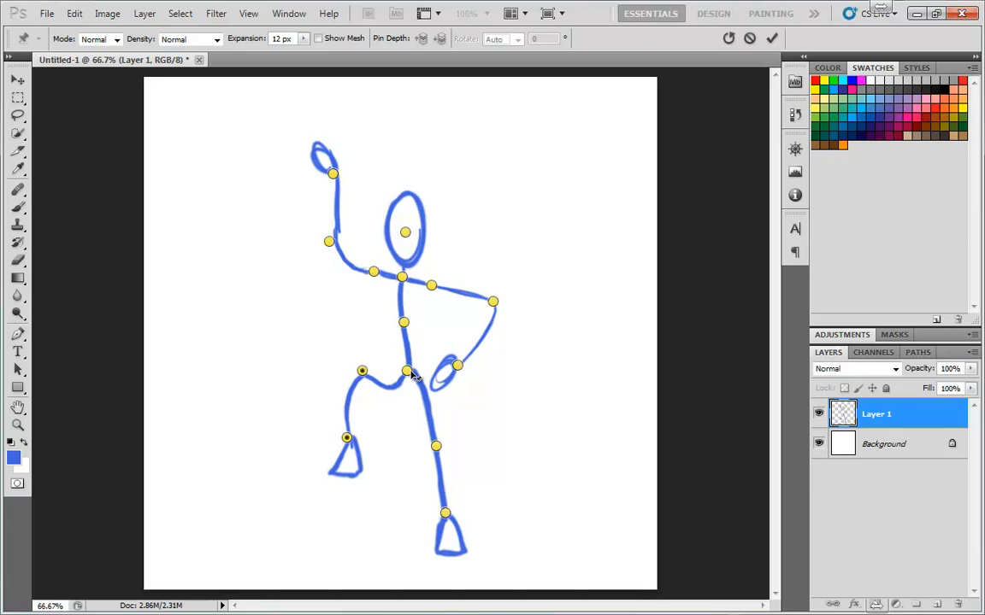
Step: Apply the Puppet Warp, compare the posed and original figure with undo and redo, and finish on the original stance
{"action": "key", "text": "Return"}
{"action": "key", "text": "b"}
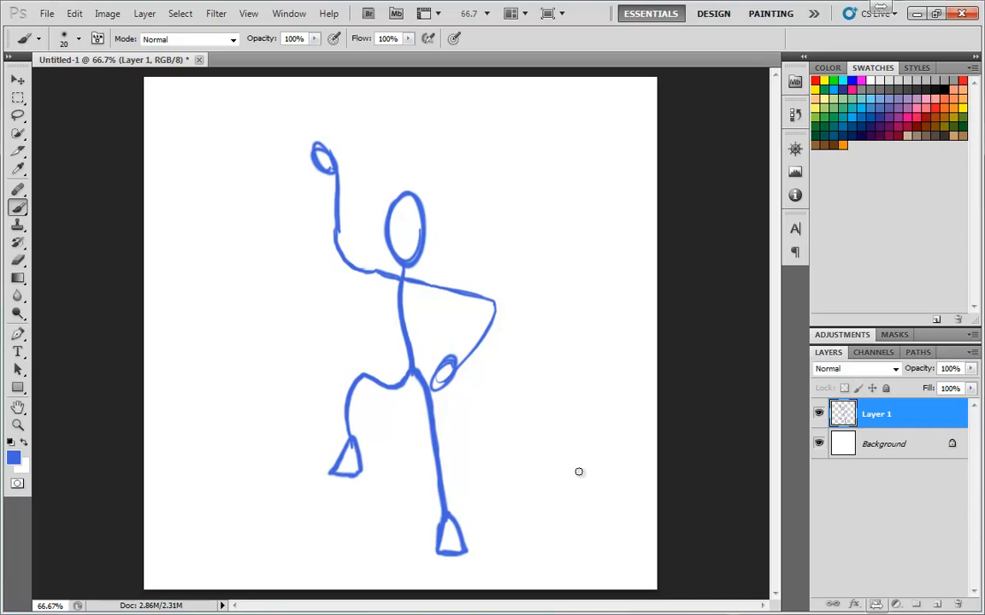
{"action": "key", "text": "ctrl+z"}
{"action": "key", "text": "ctrl+z"}
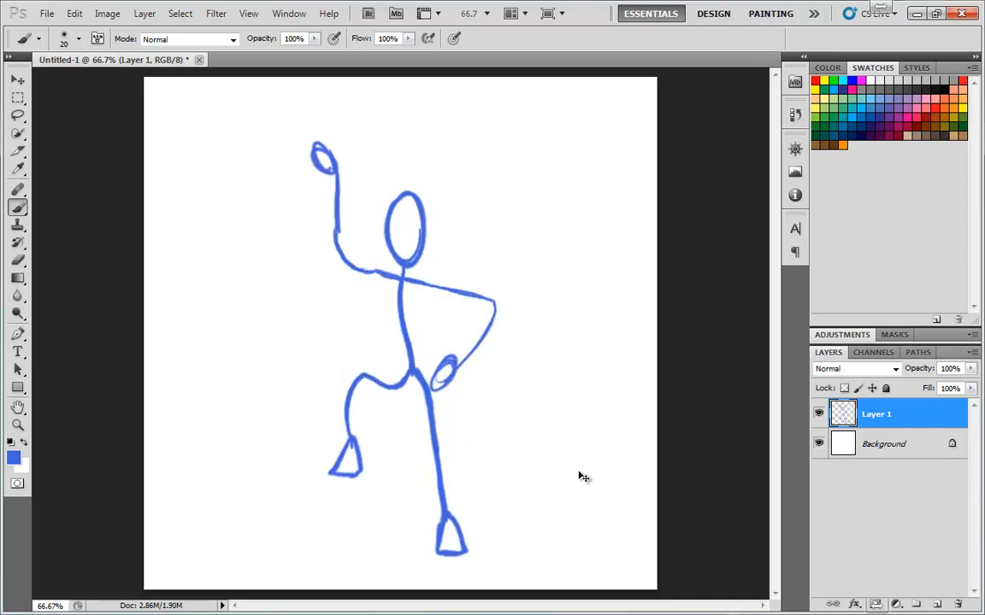
{"action": "key", "text": "ctrl+z"}
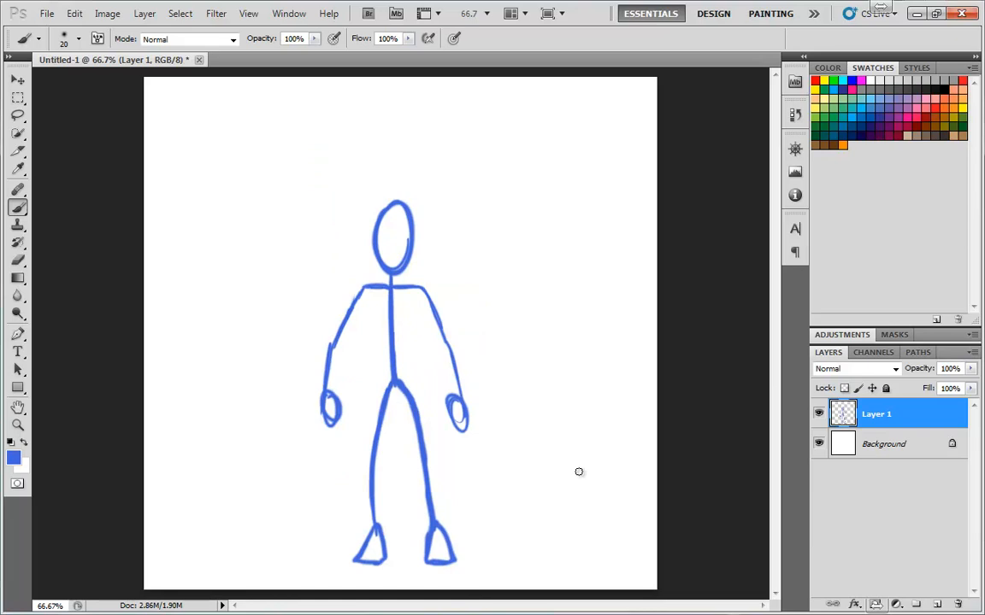
{"action": "key", "text": "ctrl+z"}
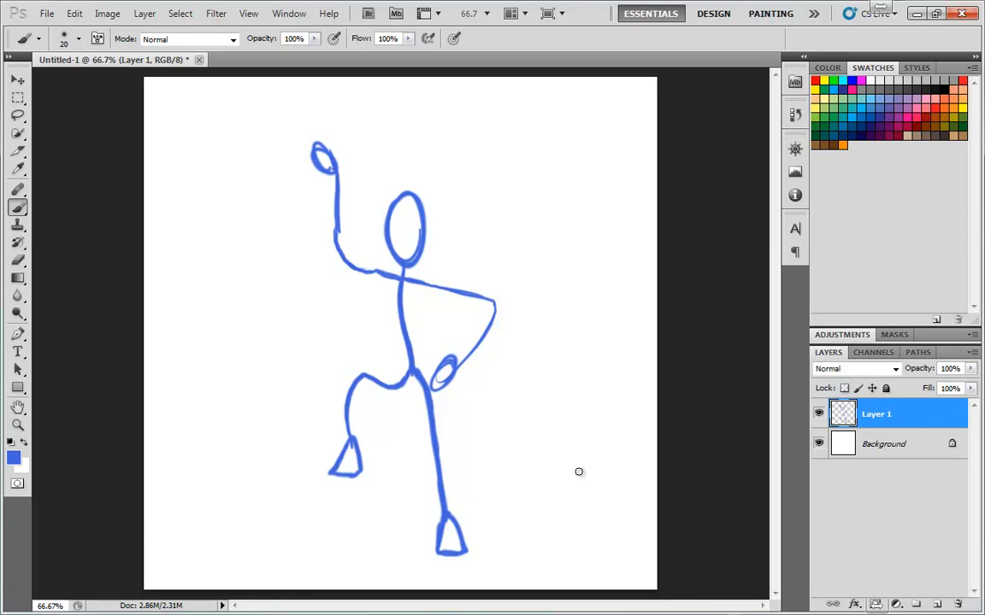
{"action": "key", "text": "ctrl+z"}
{"action": "key", "text": "ctrl+z"}
{"action": "key", "text": "ctrl+z"}
Step: Start a new Puppet Warp on the figure and add pins at the hip, mid-torso, neck base and head
{"action": "left_click", "coordinate": [75, 13]}
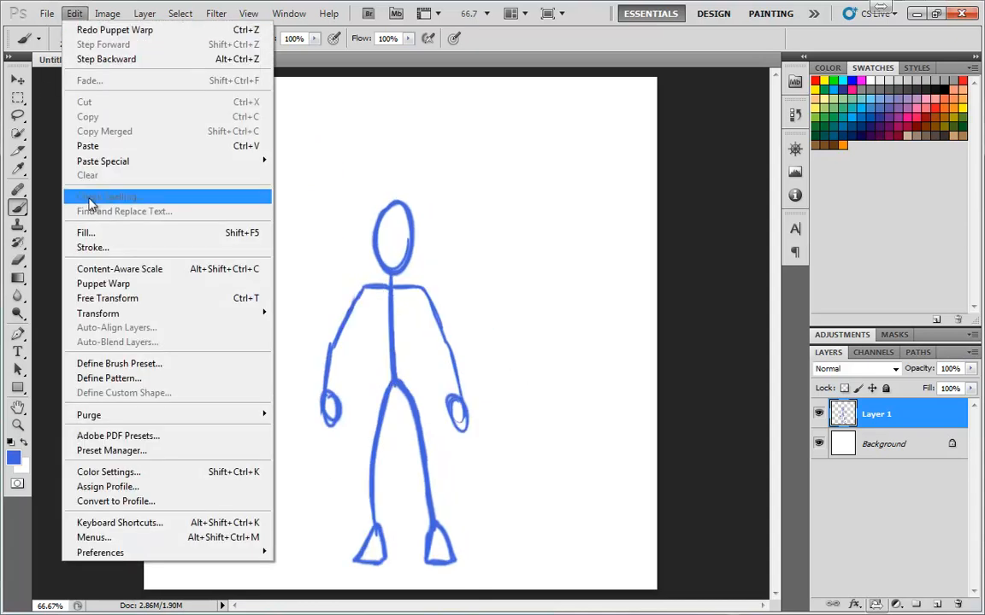
{"action": "left_click", "coordinate": [99, 282]}
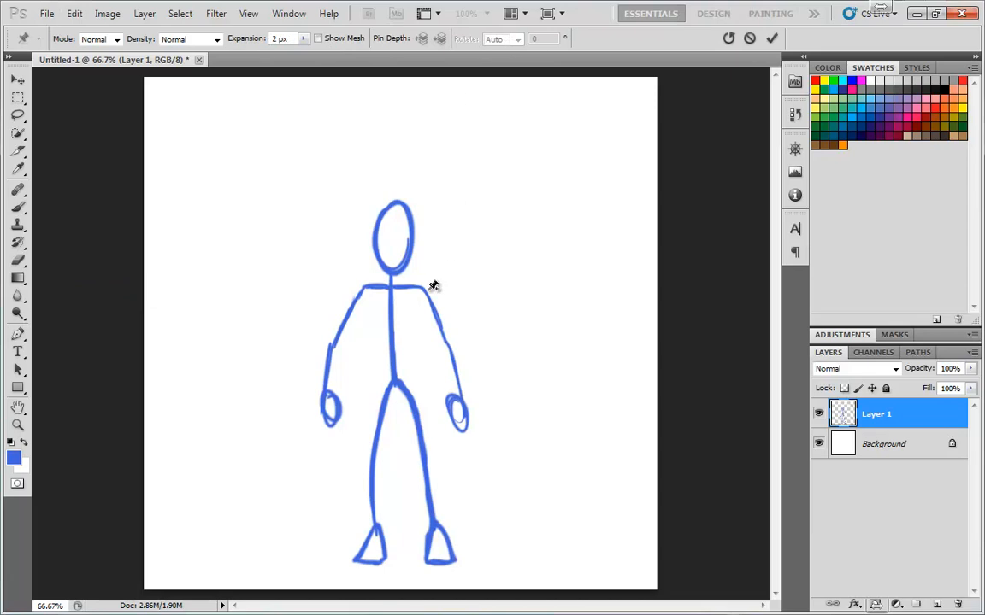
{"action": "left_click", "coordinate": [393, 381]}
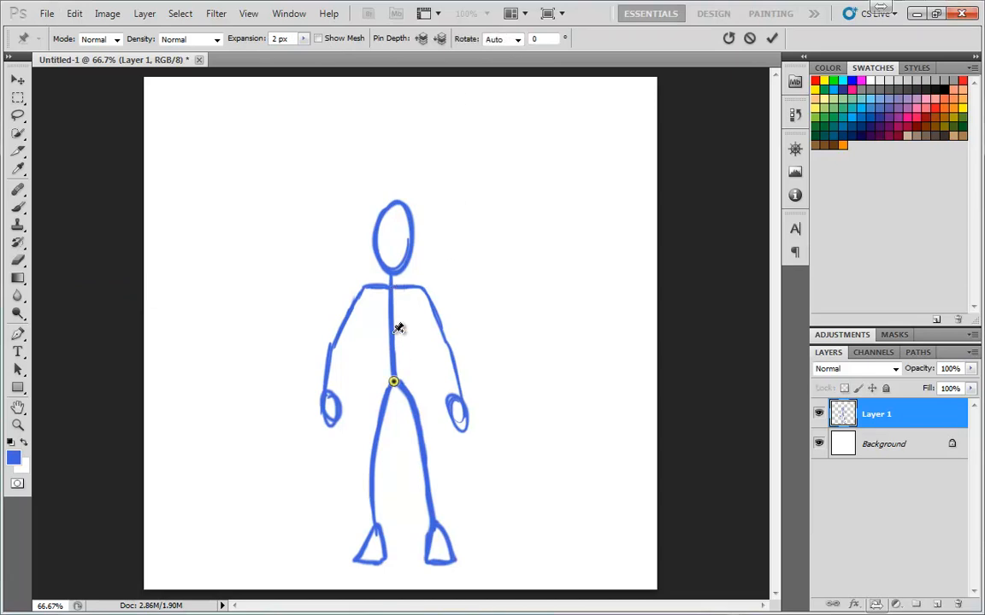
{"action": "left_click", "coordinate": [392, 333]}
{"action": "left_click", "coordinate": [390, 285]}
{"action": "left_click", "coordinate": [395, 213]}
Step: Add Puppet Warp pins to both shoulders, both elbows and both wrists
{"action": "left_click", "coordinate": [364, 288]}
{"action": "left_click", "coordinate": [420, 286]}
{"action": "left_click", "coordinate": [330, 344]}
{"action": "left_click", "coordinate": [441, 336]}
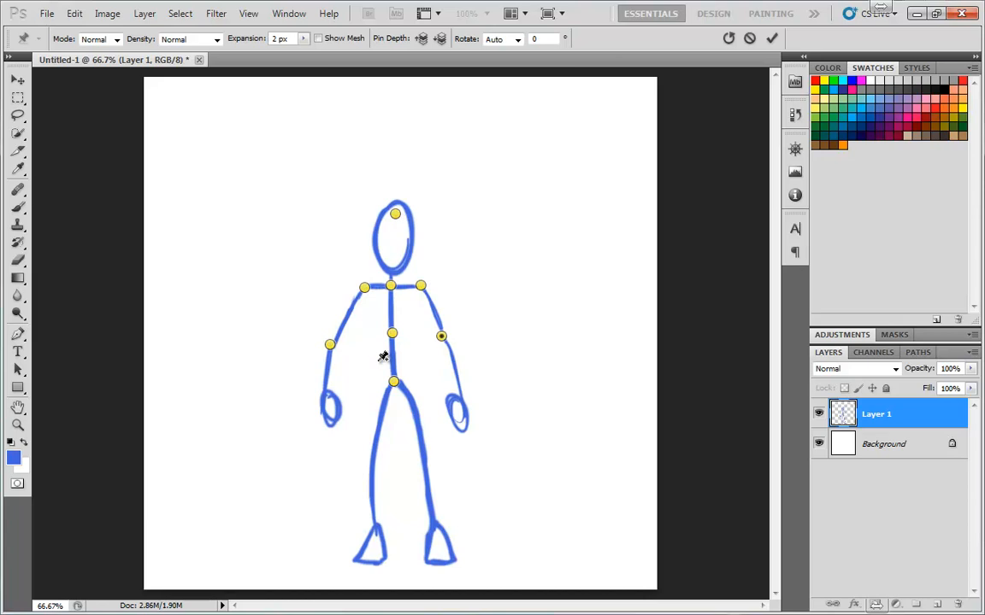
{"action": "left_click", "coordinate": [321, 389]}
{"action": "left_click", "coordinate": [460, 392]}
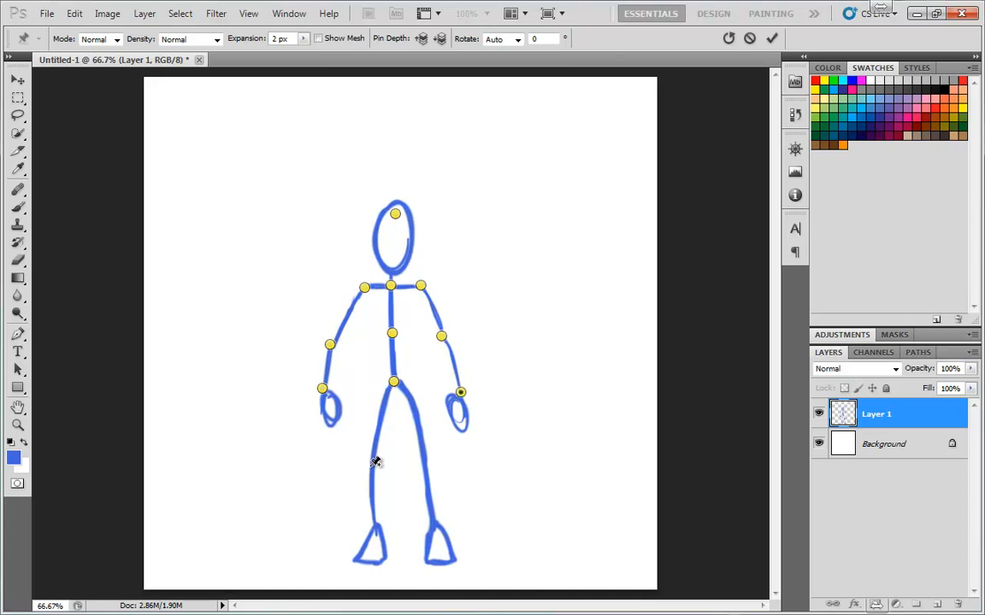
Step: Add Puppet Warp pins to both knees and both ankles
{"action": "left_click", "coordinate": [374, 463]}
{"action": "left_click", "coordinate": [425, 461]}
{"action": "left_click", "coordinate": [373, 523]}
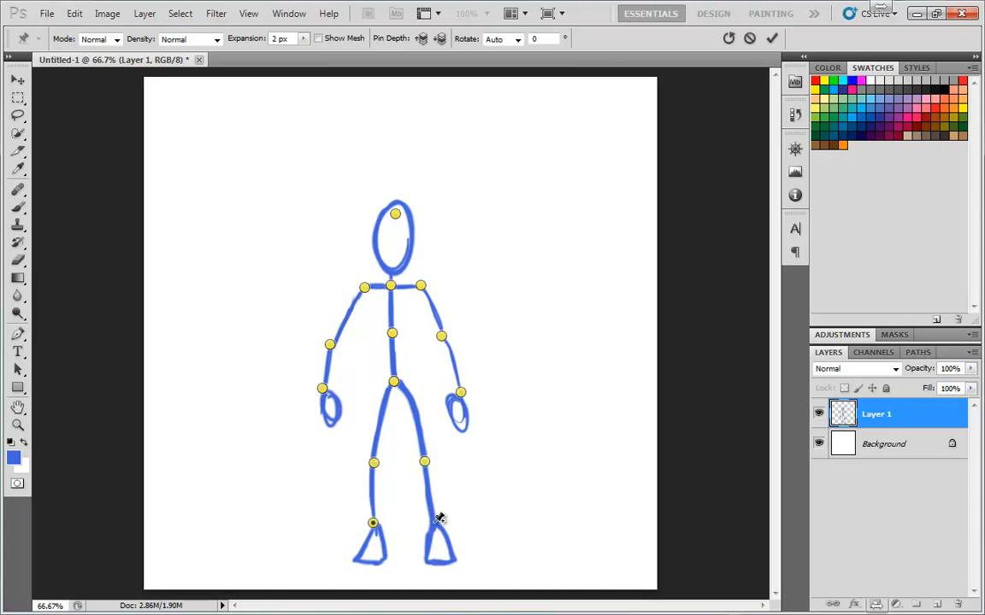
{"action": "left_click", "coordinate": [434, 521]}
Step: Remove the wrist pin from the arm on the figure's right-hand side as viewed and set that arm's elbow pin rotation to Auto
{"action": "left_click", "coordinate": [462, 395], "text": "alt"}
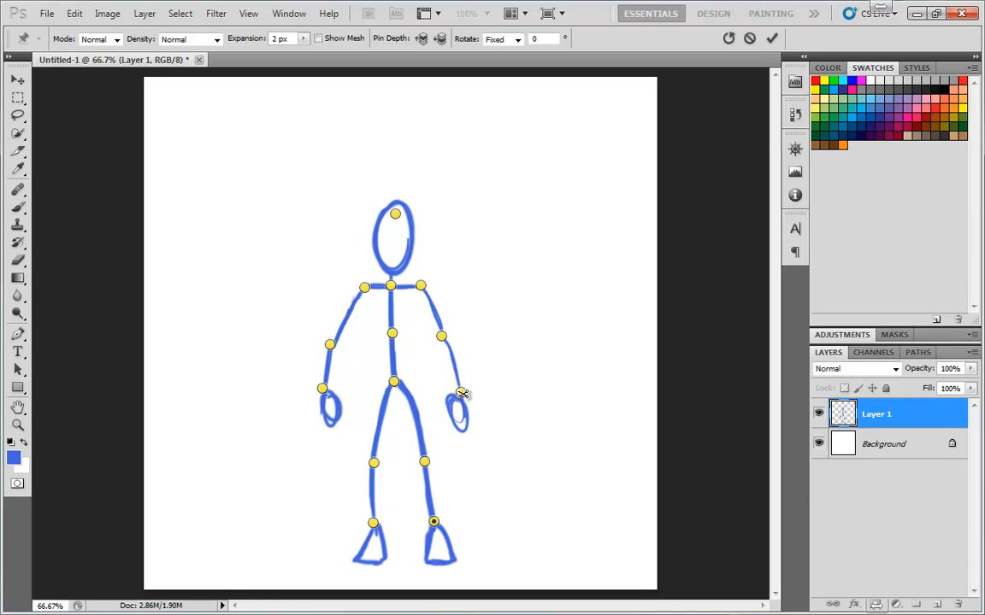
{"action": "left_click", "coordinate": [442, 339]}
{"action": "left_click", "coordinate": [512, 43]}
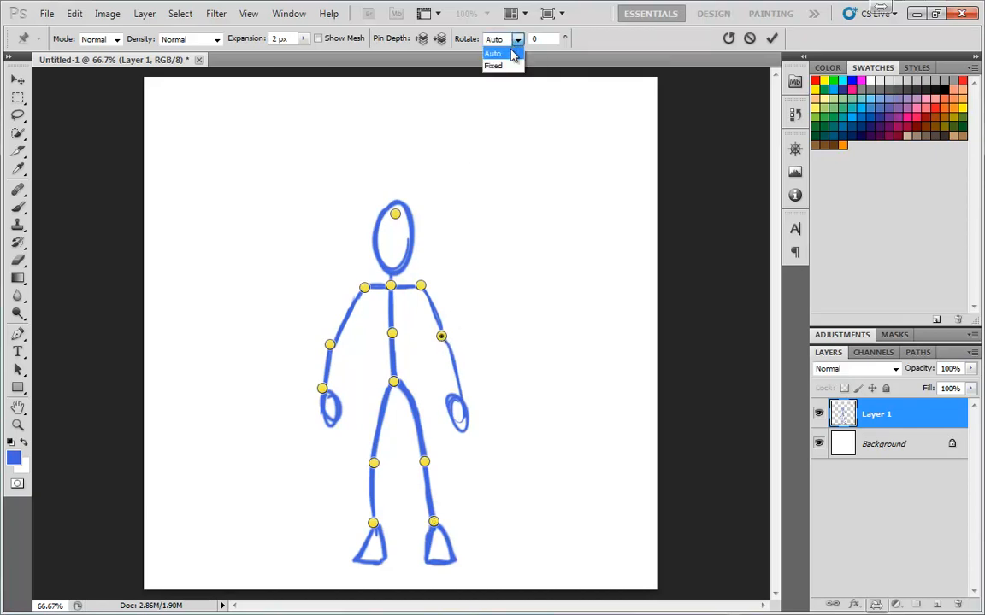
{"action": "left_click", "coordinate": [442, 339]}
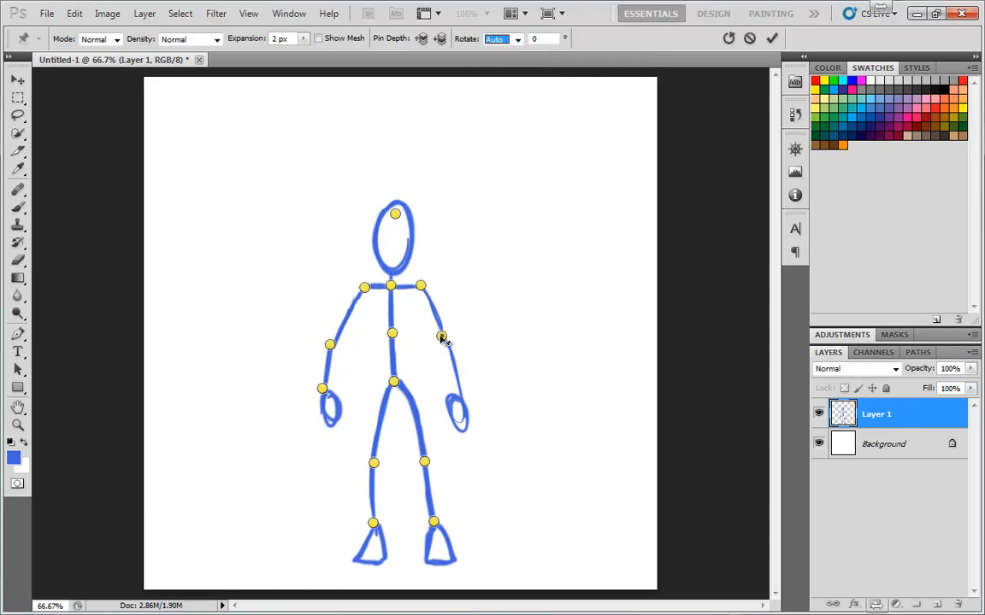
Step: Raise the elbow pin of the arm without a wrist pin above shoulder height and set its rotation to Fixed
{"action": "left_click_drag", "start_coordinate": [442, 336], "coordinate": [466, 253]}
{"action": "left_click", "coordinate": [513, 40]}
{"action": "left_click", "coordinate": [500, 57]}
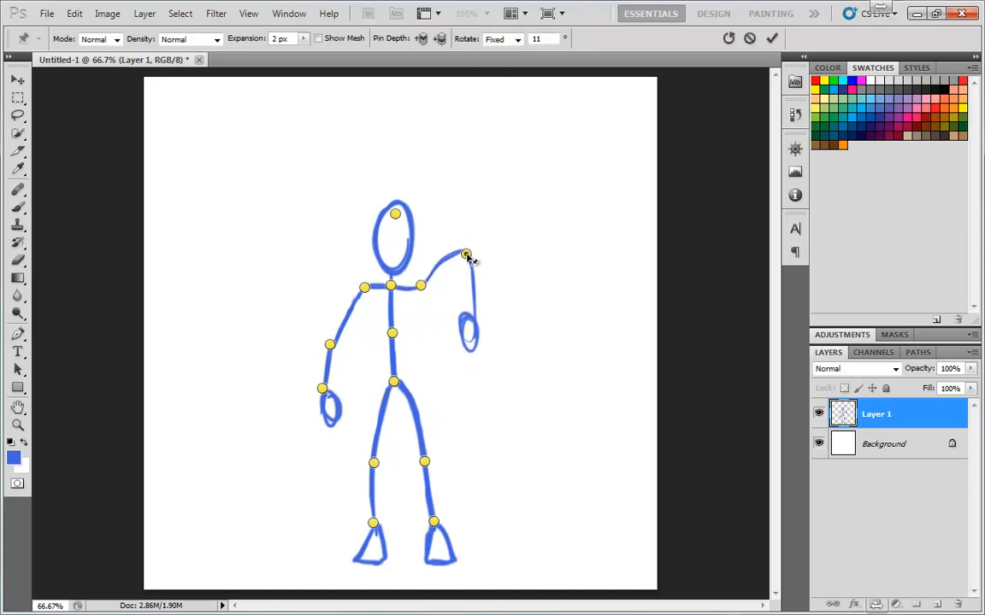
Step: Rotate the raised elbow pin to 50°, and swing the forearm freehand up and outward to about -108°
{"action": "left_click", "coordinate": [545, 38]}
{"action": "type", "text": "50"}
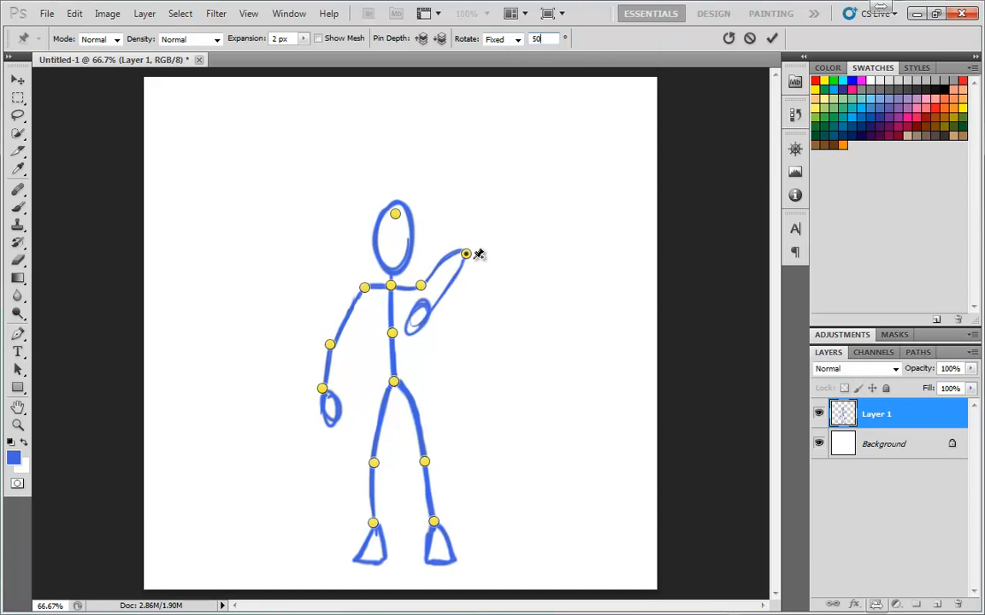
{"action": "key", "text": "alt"}
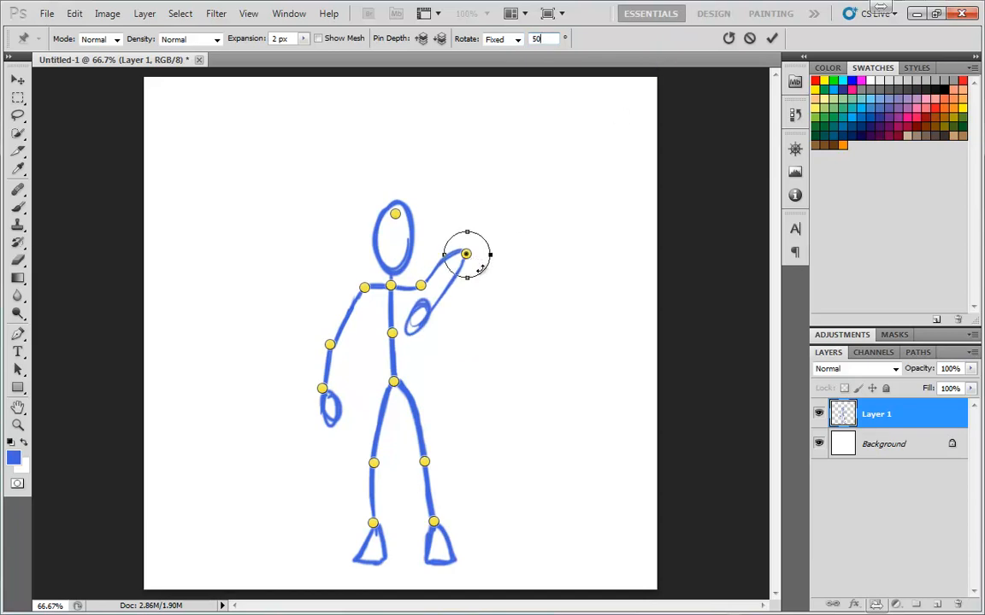
{"action": "left_click_drag", "start_coordinate": [491, 261], "coordinate": [460, 245]}
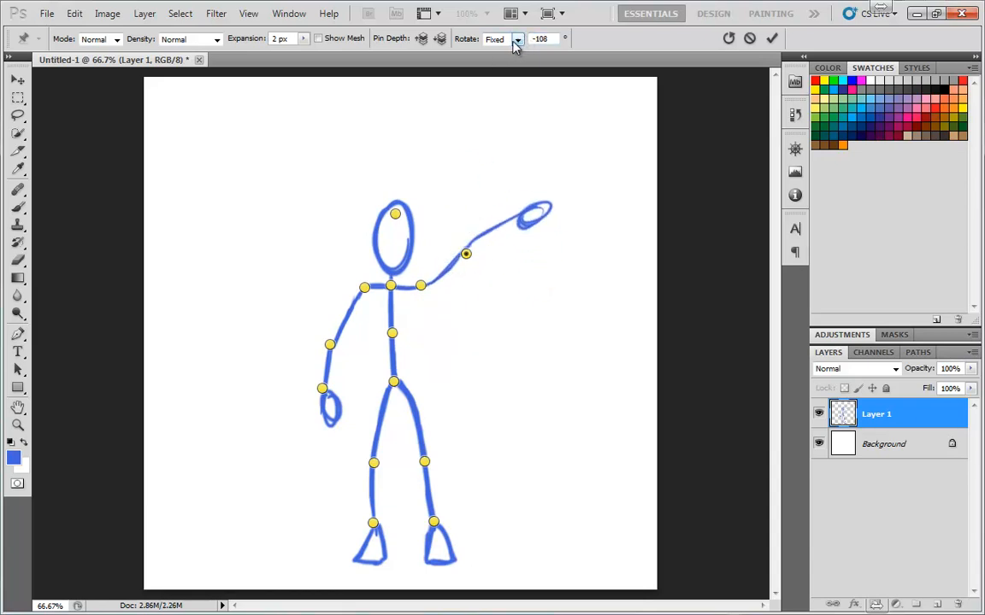
Step: Set the raised elbow pin's rotation to Auto and shift the pin slightly outward and down
{"action": "left_click", "coordinate": [516, 40]}
{"action": "left_click", "coordinate": [504, 53]}
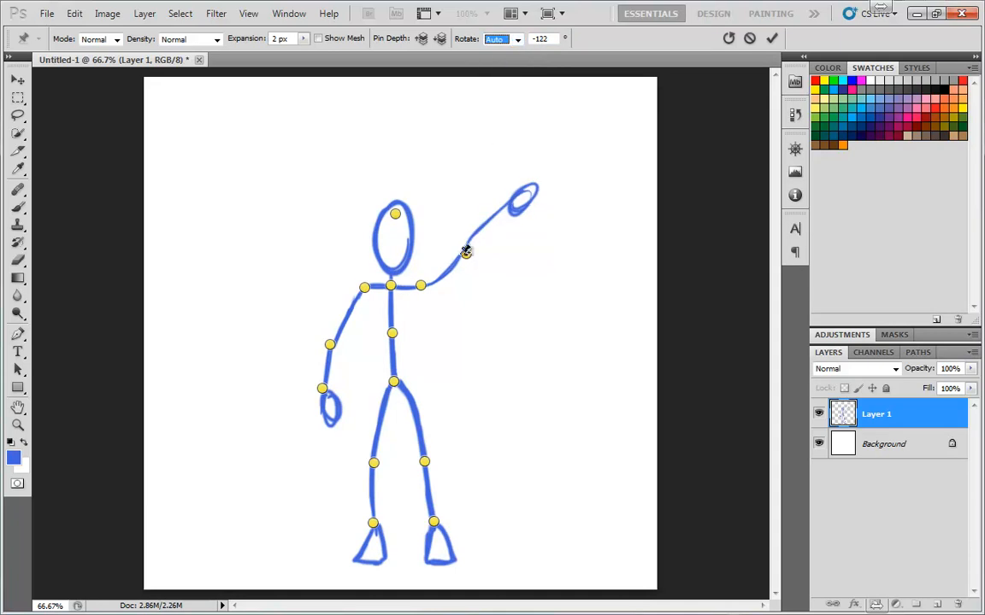
{"action": "mouse_move", "coordinate": [466, 250]}
{"action": "left_mouse_down"}
{"action": "mouse_move", "coordinate": [477, 305]}
{"action": "mouse_move", "coordinate": [453, 346]}
{"action": "mouse_move", "coordinate": [437, 350]}
{"action": "mouse_move", "coordinate": [480, 300]}
{"action": "mouse_move", "coordinate": [468, 279]}
{"action": "mouse_move", "coordinate": [478, 260]}
{"action": "left_mouse_up"}
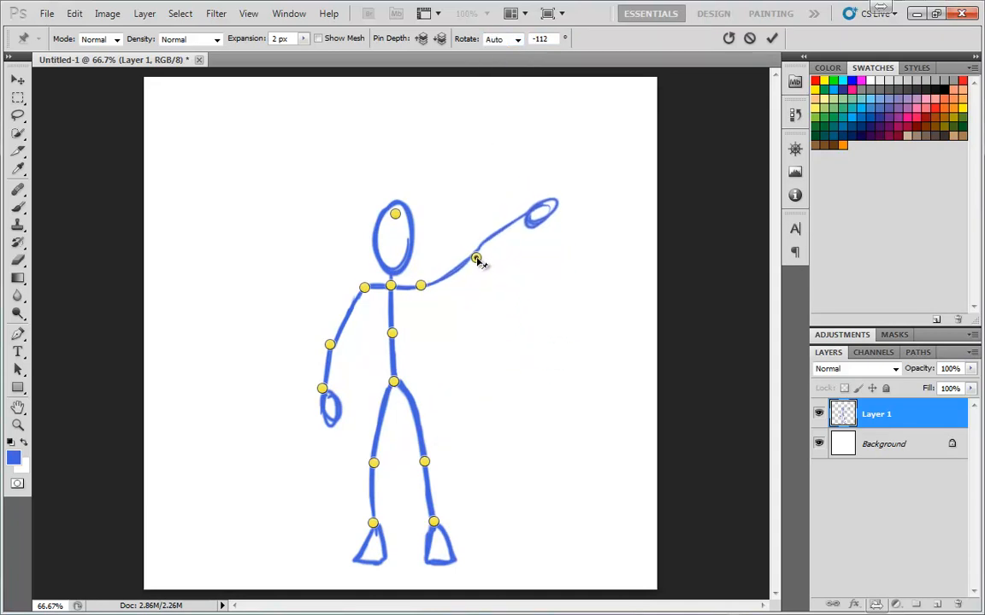
Step: Set the elbow pin's rotation to Fixed and lower the pin to about mid-torso height
{"action": "left_click", "coordinate": [496, 39]}
{"action": "left_click", "coordinate": [496, 53]}
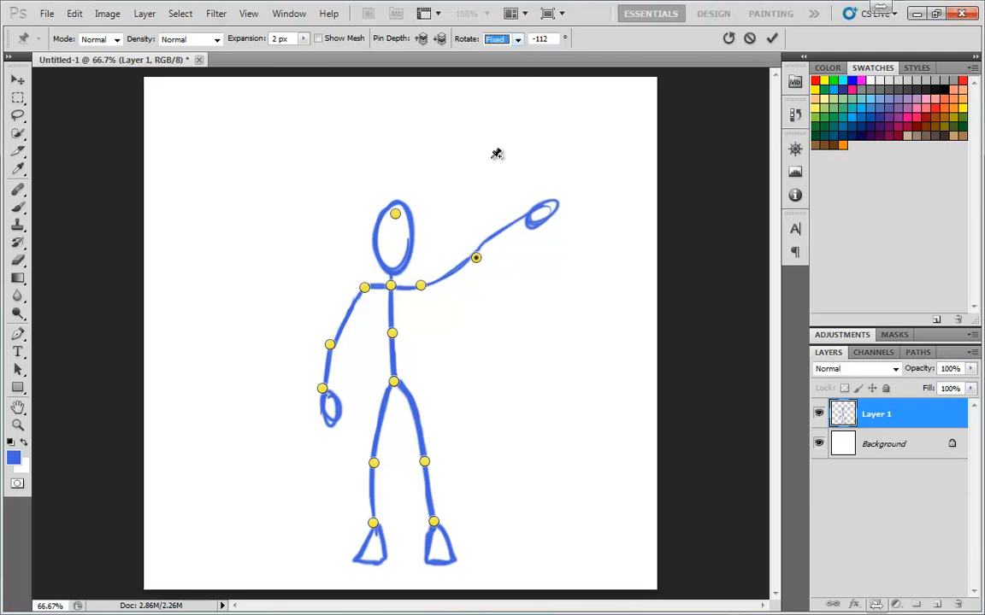
{"action": "left_click_drag", "start_coordinate": [476, 257], "coordinate": [450, 339]}
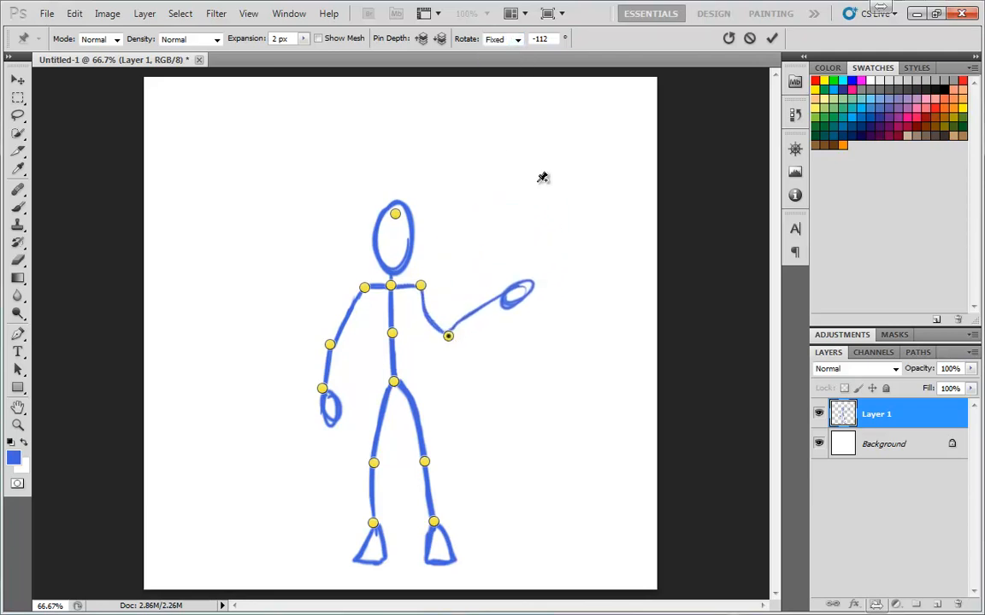